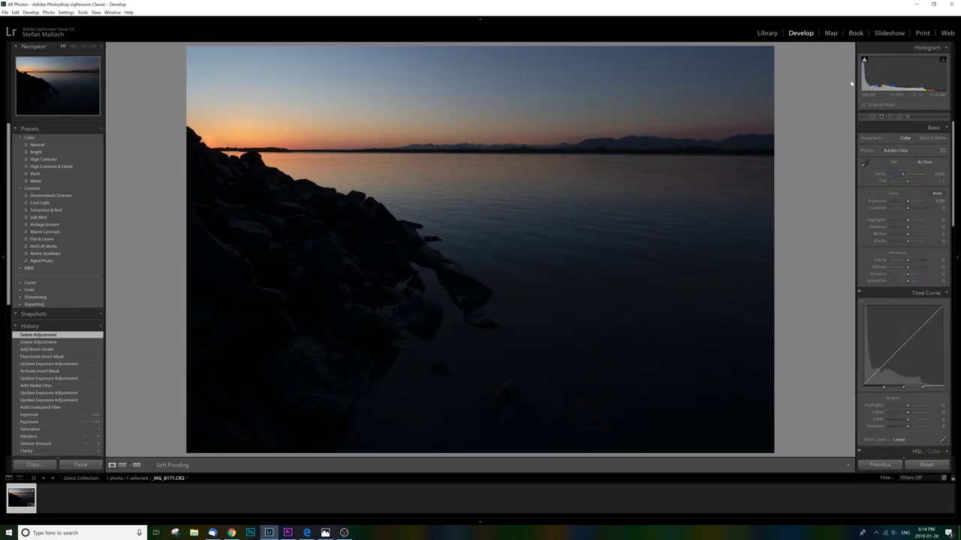
- Show the shadow clipping warning, then turn it off again
mouse_move(864, 61)
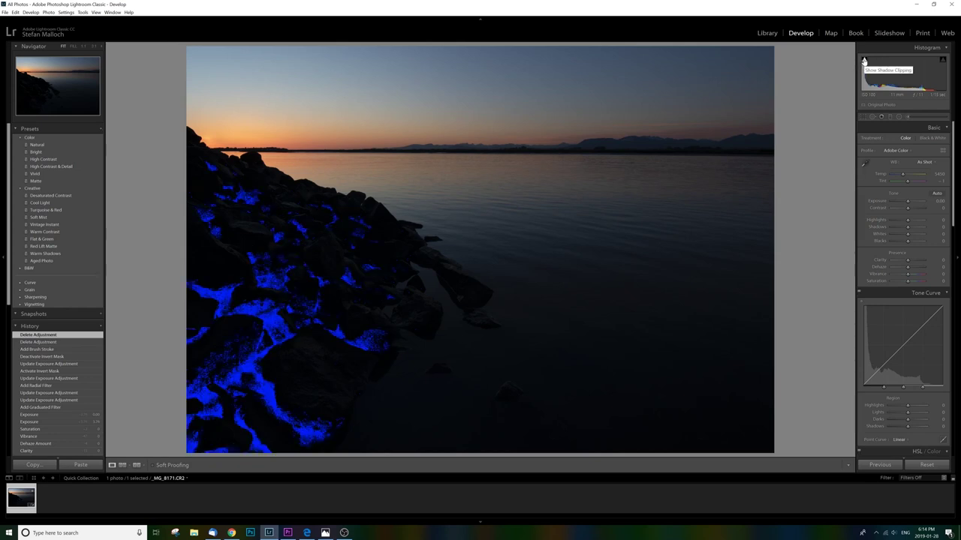
left_click(864, 62)
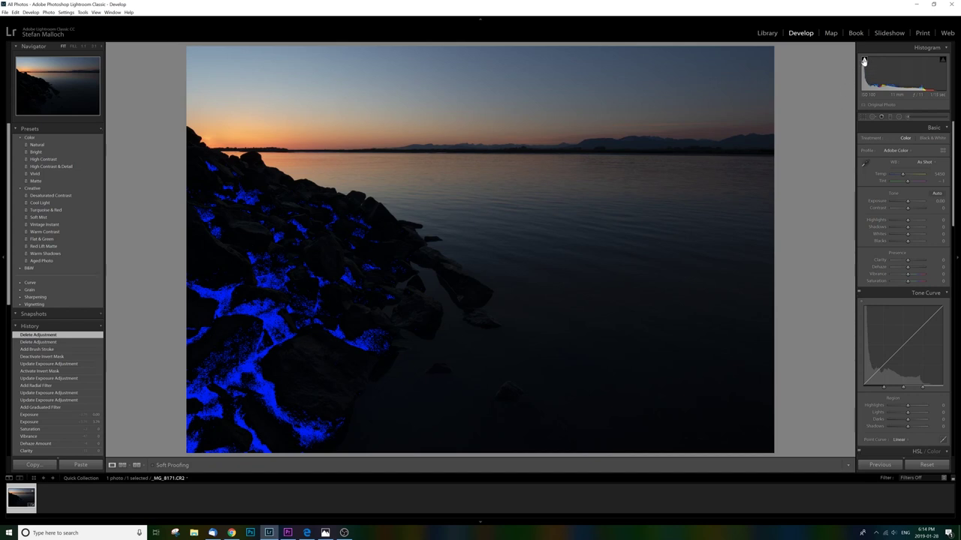
left_click(864, 62)
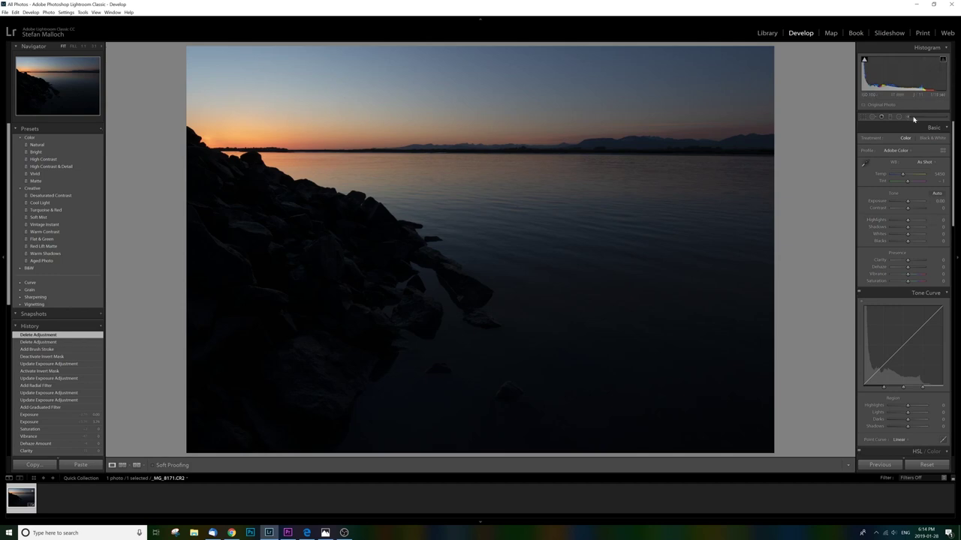
- Nudge the Exposure slider, then reset Exposure to 0.00
mouse_move(909, 202)
left_mouse_down()
mouse_move(924, 202)
mouse_move(908, 204)
left_mouse_up()
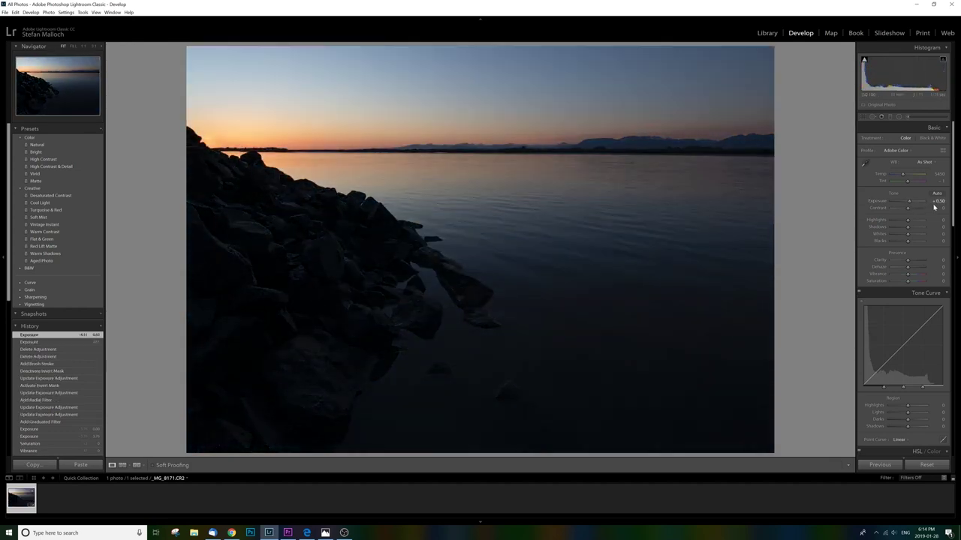
left_click(936, 201)
type("0")
key("Return")
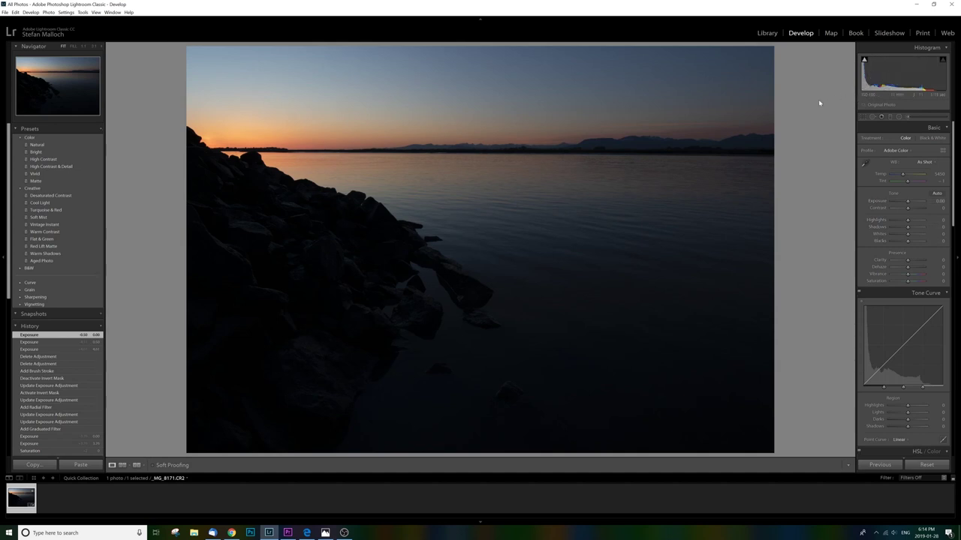
- Crop by shifting the photo inside the frame so the left post falls outside
mouse_move(865, 63)
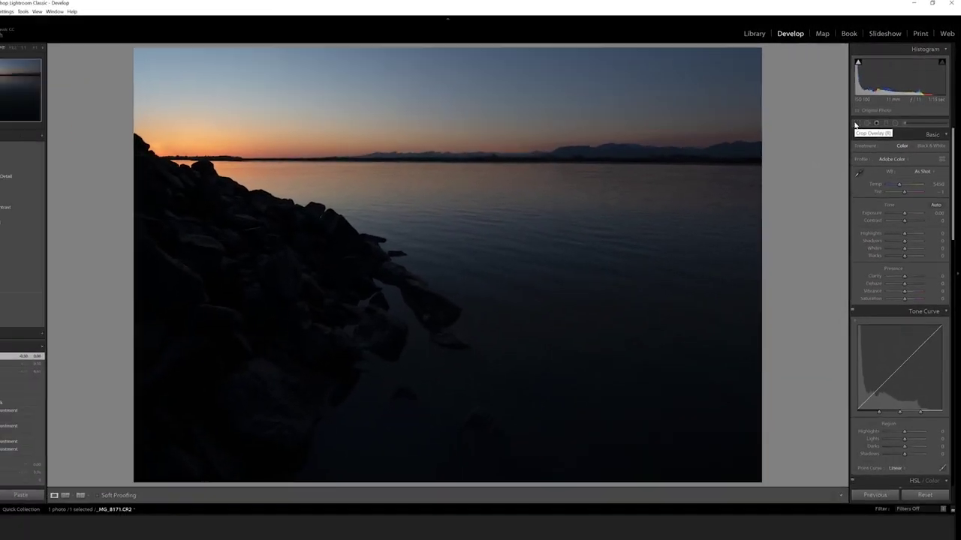
left_click(842, 137)
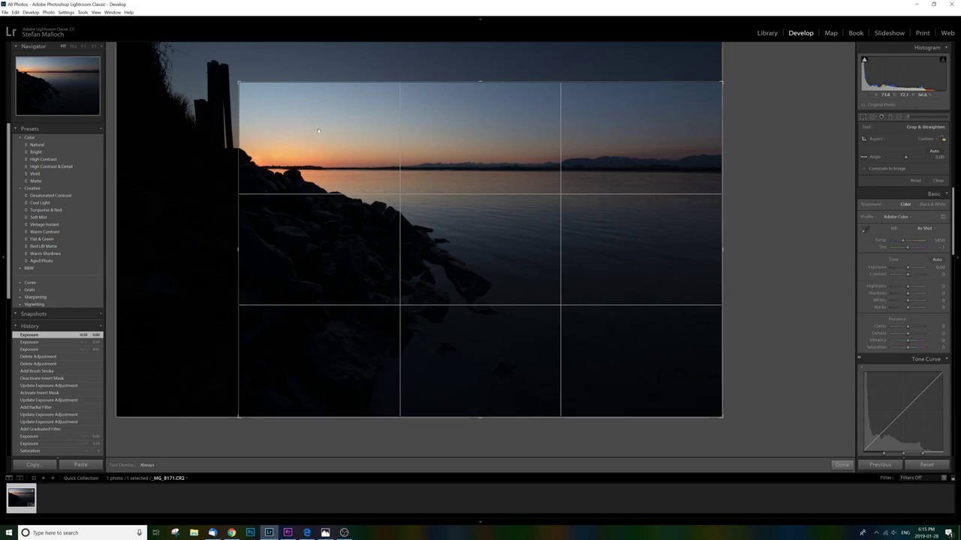
left_click_drag(282, 107, 251, 45)
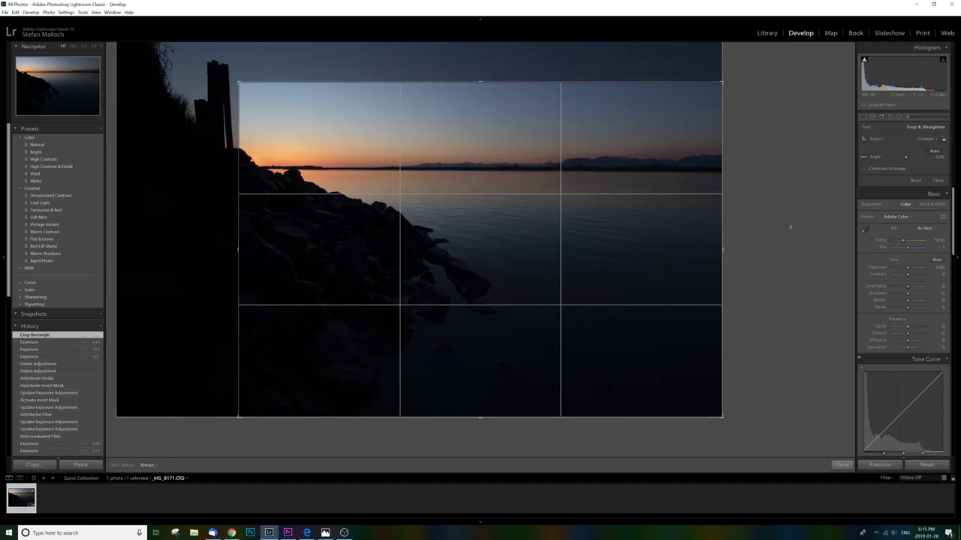
left_click(842, 465)
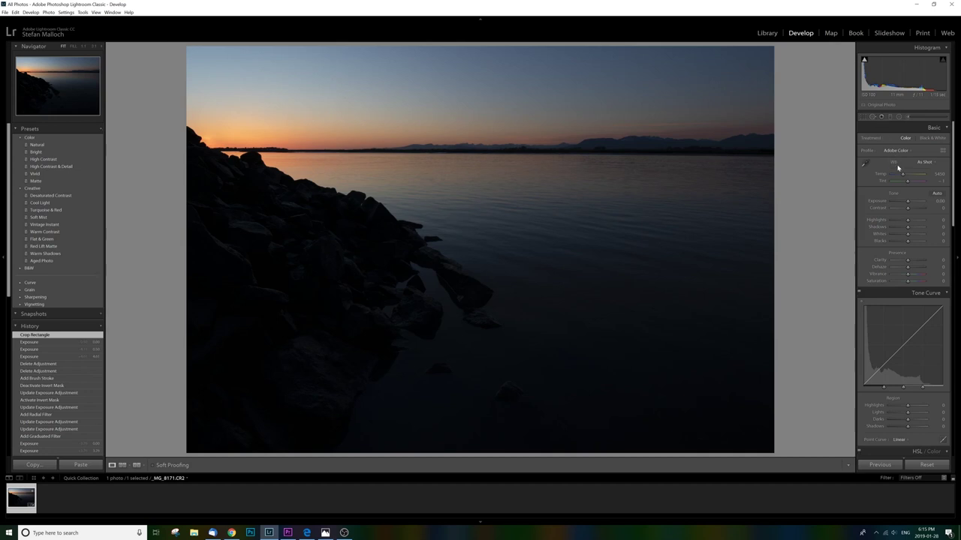
- Raise Exposure to +1.74, lower the Spot Removal feather and remove a dark-water spot
left_click_drag(908, 200, 913, 201)
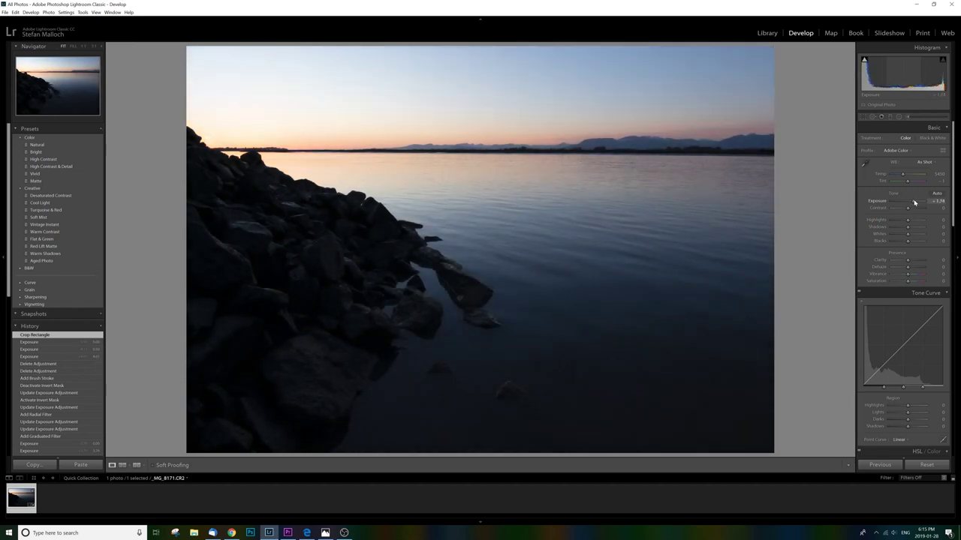
left_click(872, 117)
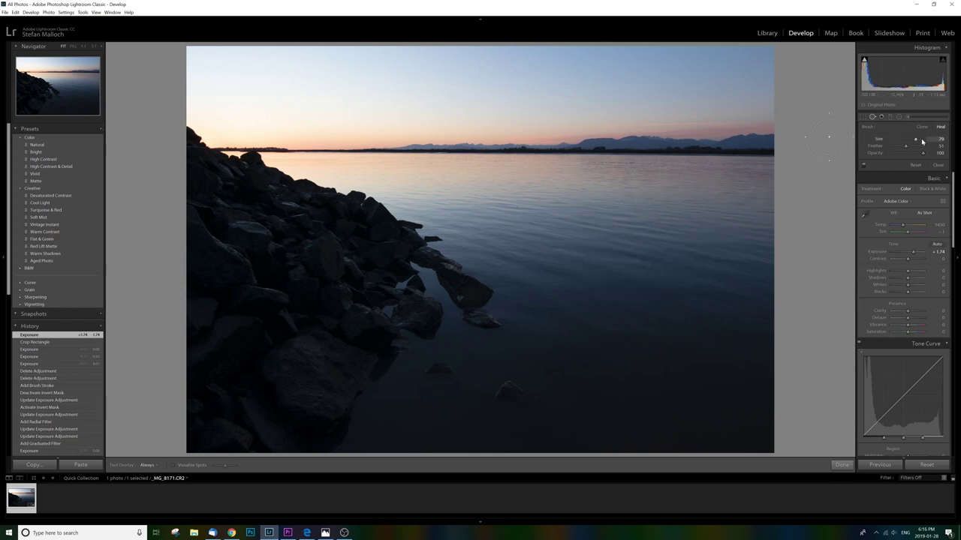
left_click_drag(905, 146, 907, 148)
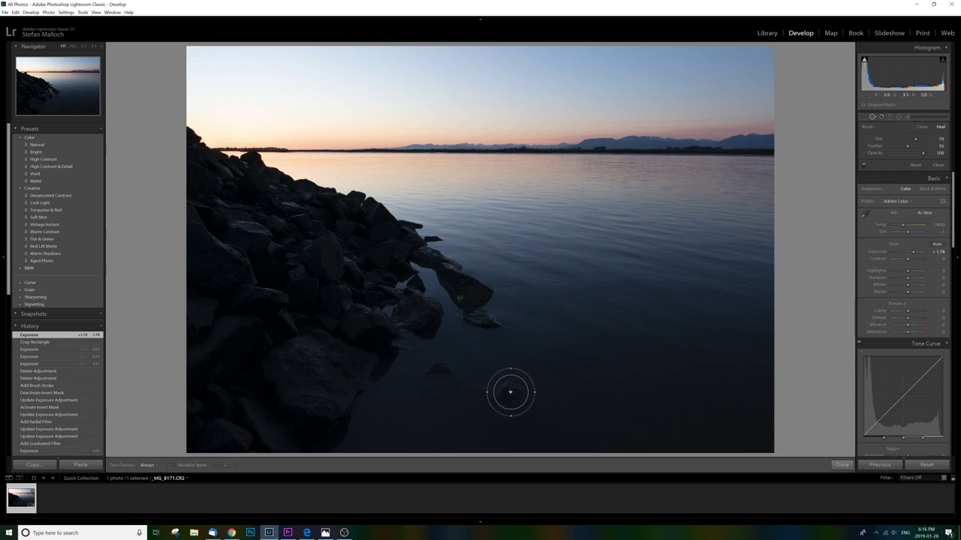
left_click(510, 390)
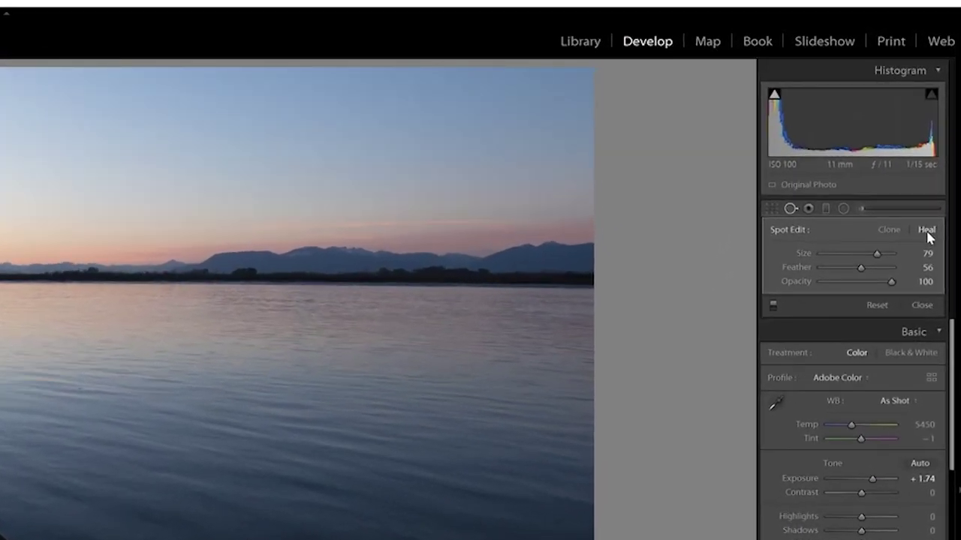
- Switch Spot Removal to Clone, add a water spot, move its source, then delete it
left_click(890, 238)
left_click(511, 488)
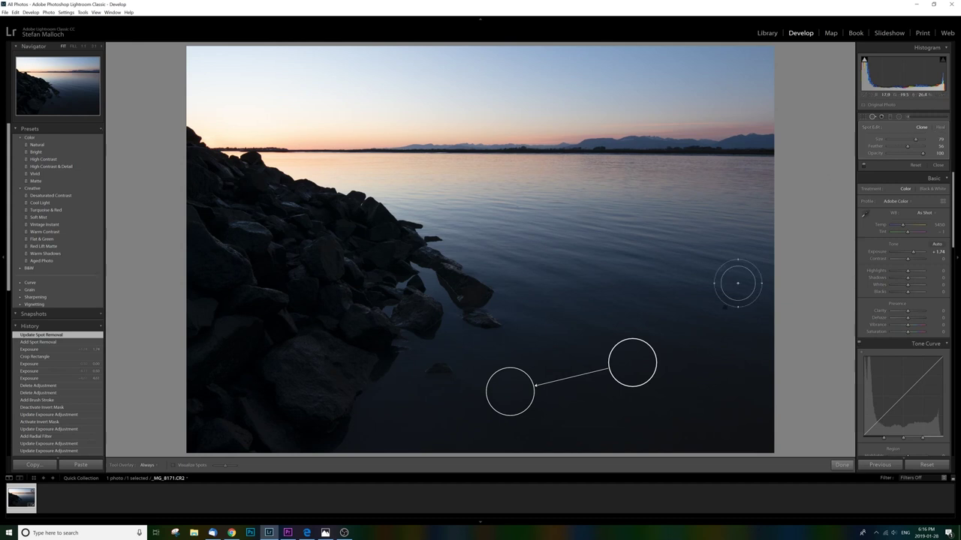
mouse_move(624, 373)
left_mouse_down()
mouse_move(496, 328)
mouse_move(440, 296)
mouse_move(450, 292)
left_mouse_up()
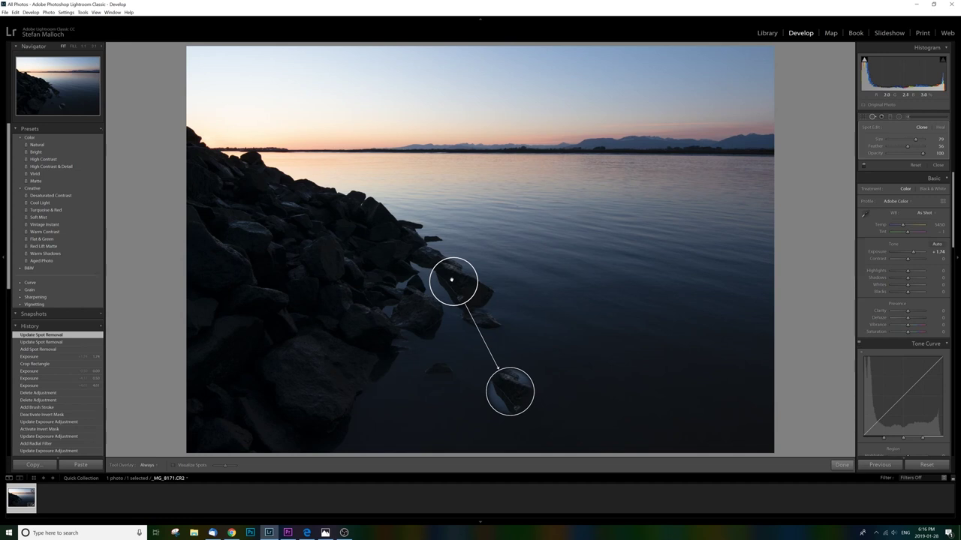
mouse_move(452, 281)
left_mouse_down()
mouse_move(547, 300)
mouse_move(607, 346)
mouse_move(585, 364)
left_mouse_up()
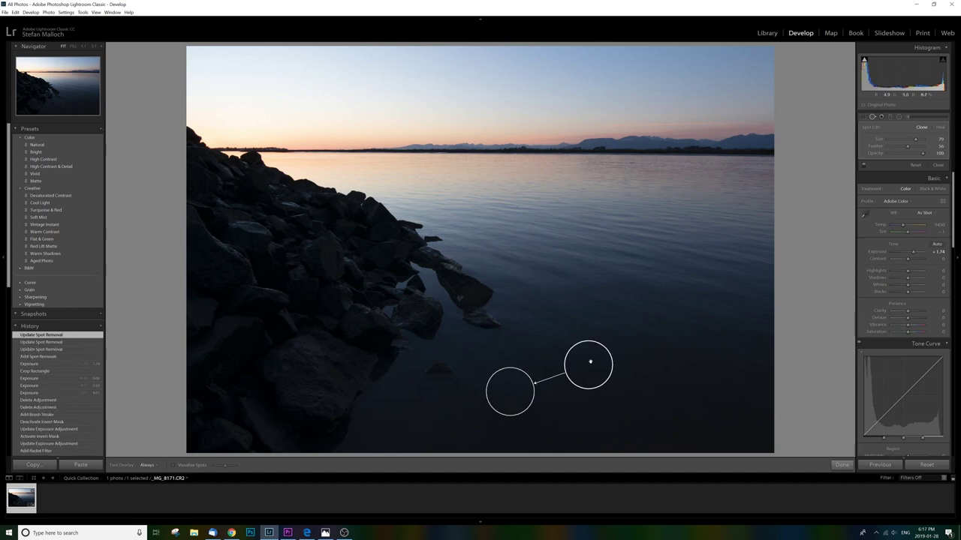
key("Delete")
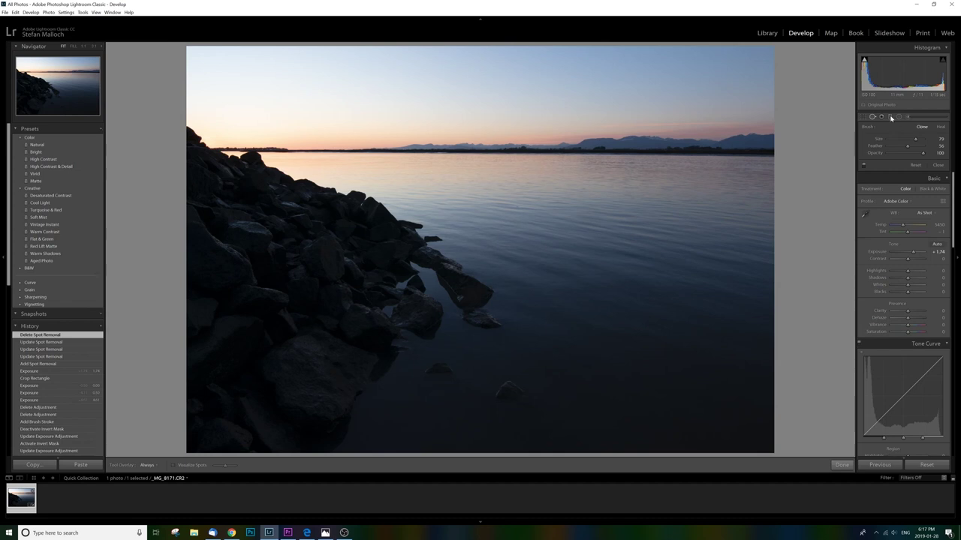
- Add a sky-to-horizon graduated filter at Exposure -1.21, extend it lower, and set Saturation to 0
left_click(890, 117)
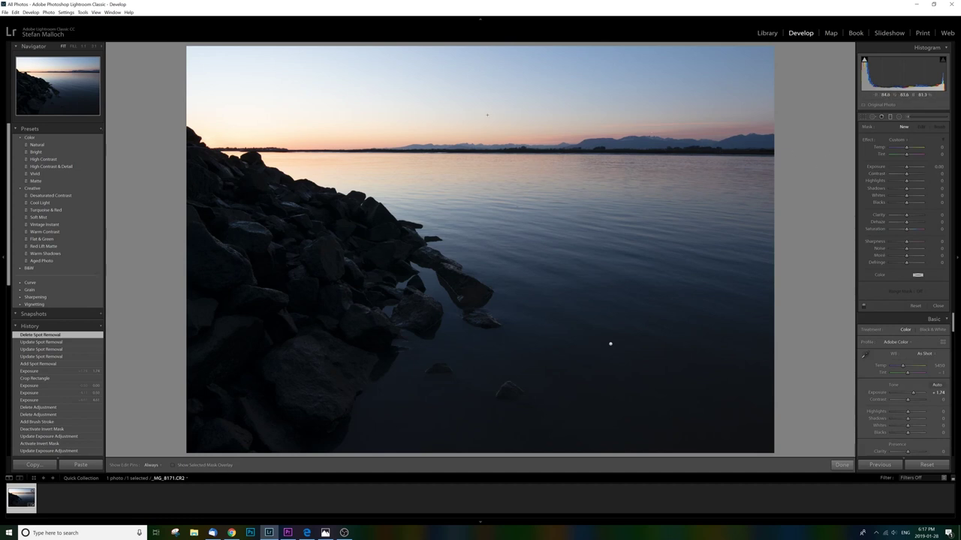
left_click_drag(461, 118, 458, 166)
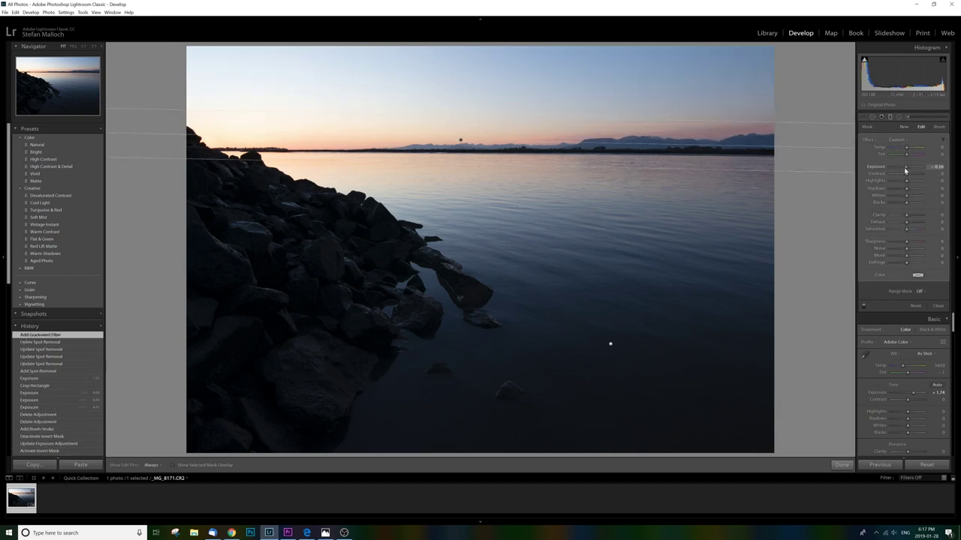
left_click_drag(903, 171, 901, 173)
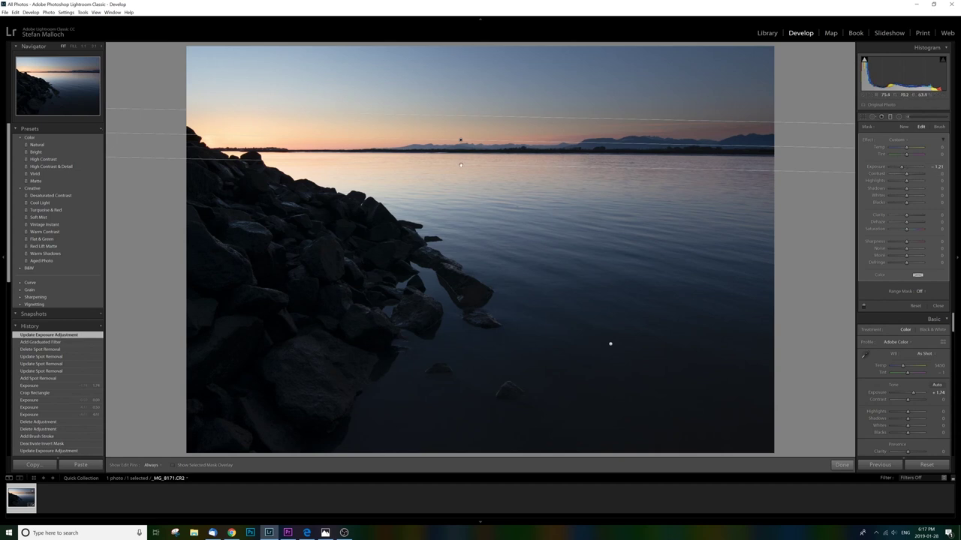
left_click_drag(461, 166, 461, 145)
mouse_move(904, 230)
left_mouse_down()
mouse_move(921, 229)
mouse_move(908, 234)
left_mouse_up()
left_click(935, 229)
type("0")
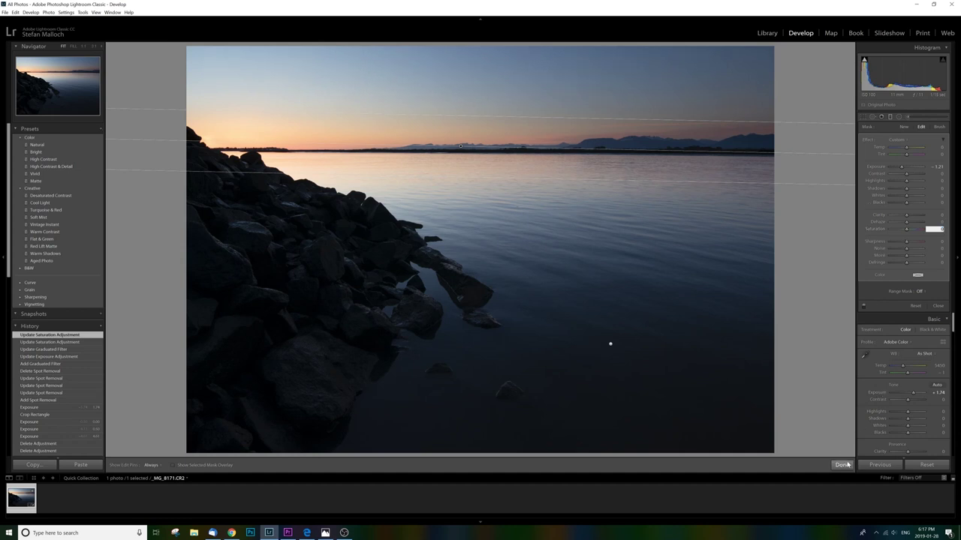
left_click(844, 464)
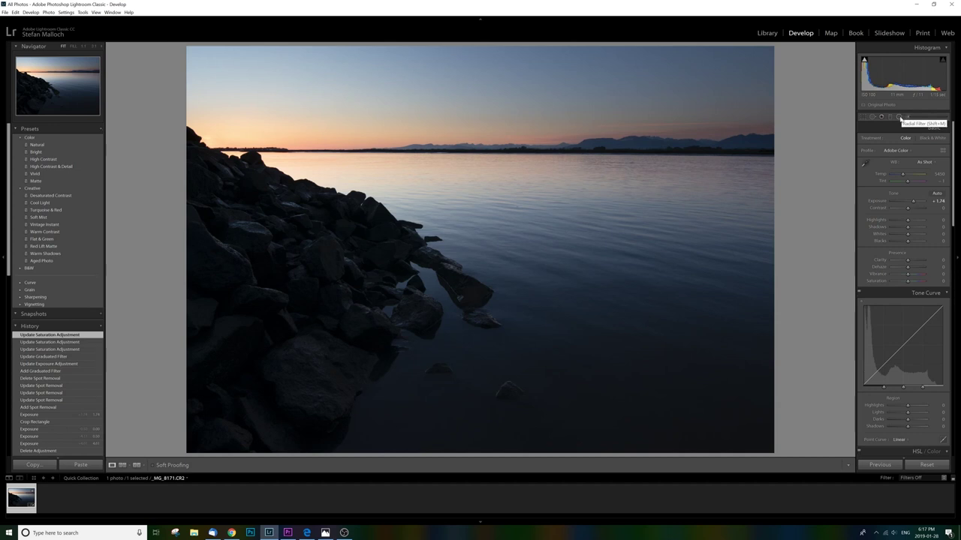
- Place an inverted radial filter over the rocks with raised exposure to brighten them
left_click(898, 116)
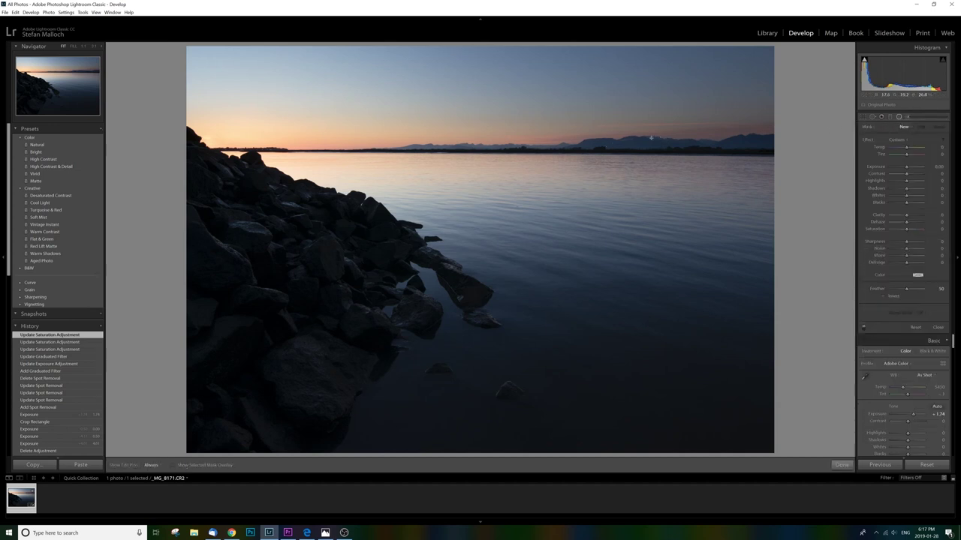
left_click_drag(429, 158, 512, 237)
left_click_drag(429, 156, 355, 270)
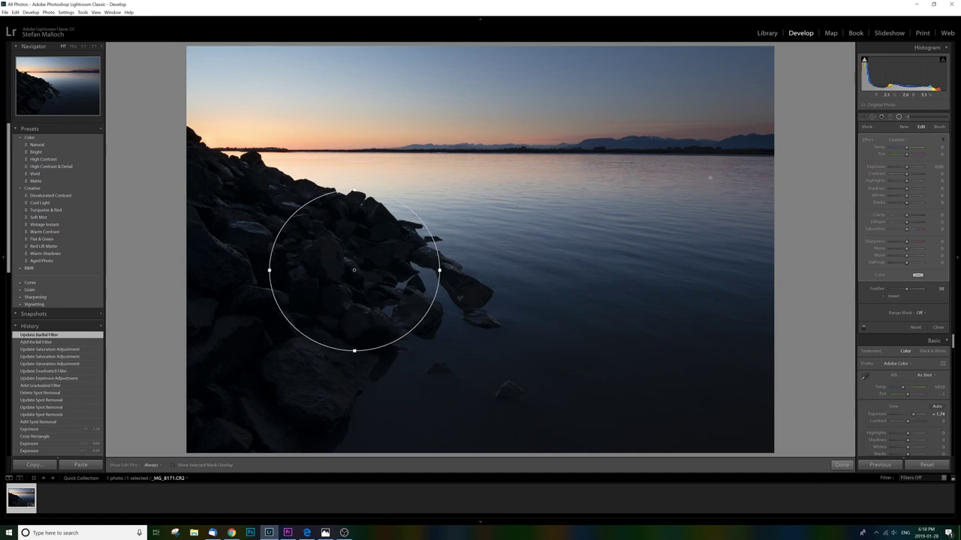
mouse_move(906, 166)
left_mouse_down()
mouse_move(917, 169)
mouse_move(909, 171)
left_mouse_up()
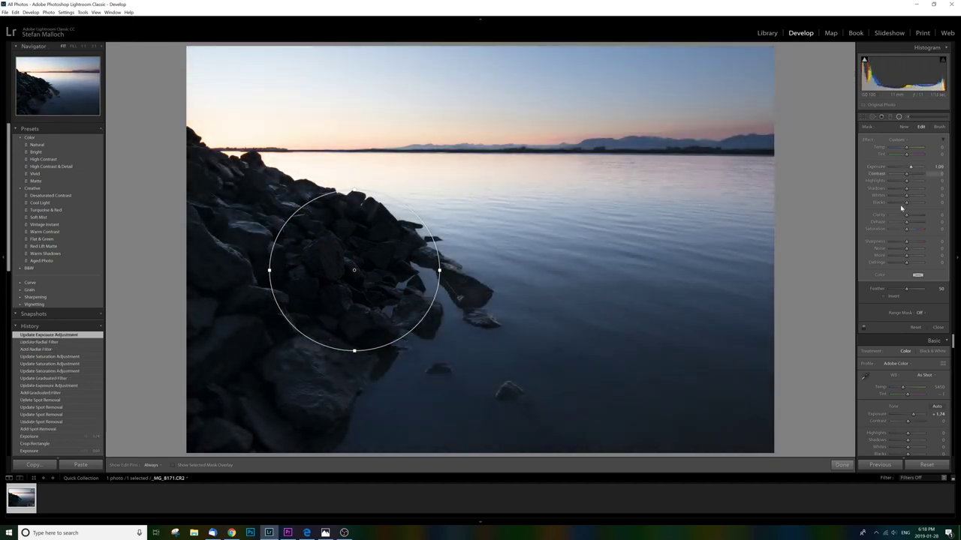
left_click(884, 296)
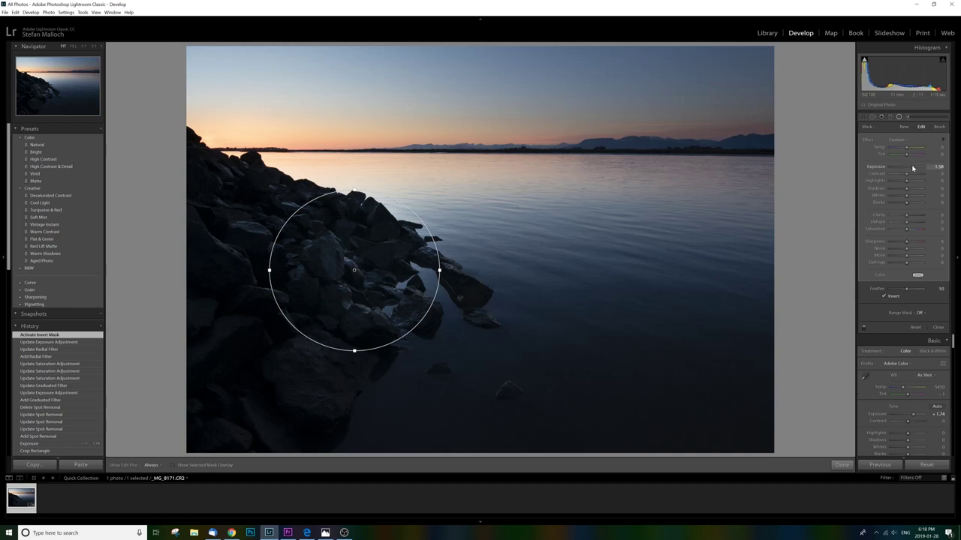
left_click_drag(912, 167, 915, 168)
left_click(847, 467)
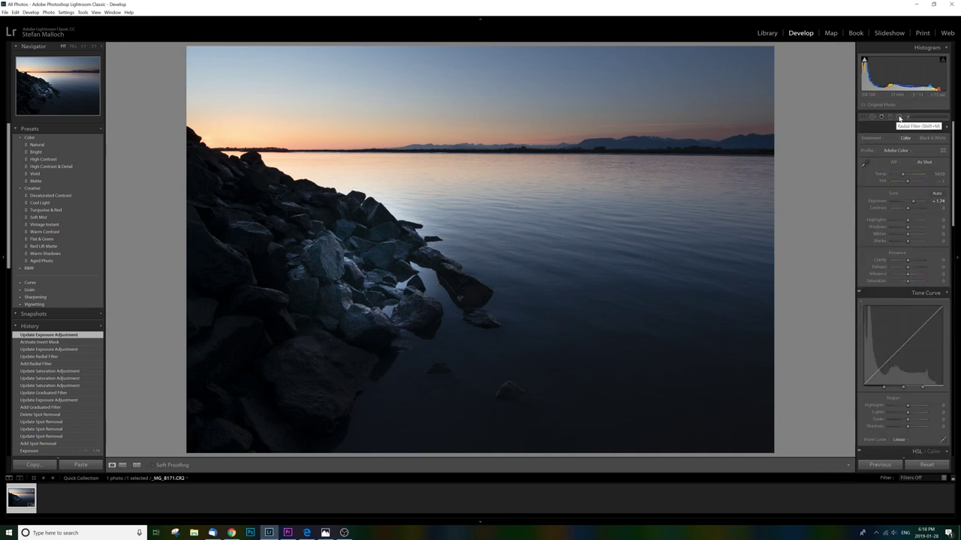
- Select the radial filter pin on the rocks and delete it
left_click(900, 118)
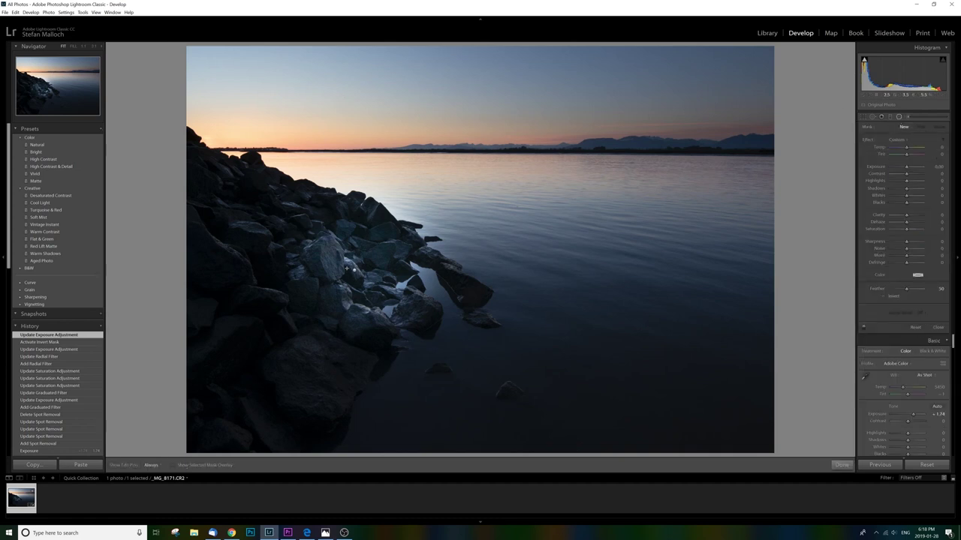
left_click(354, 270)
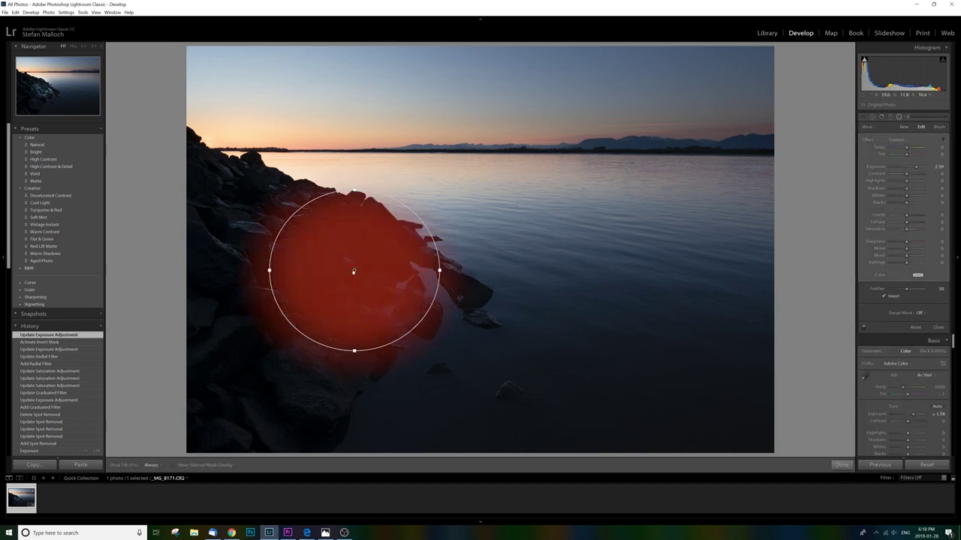
key("Delete")
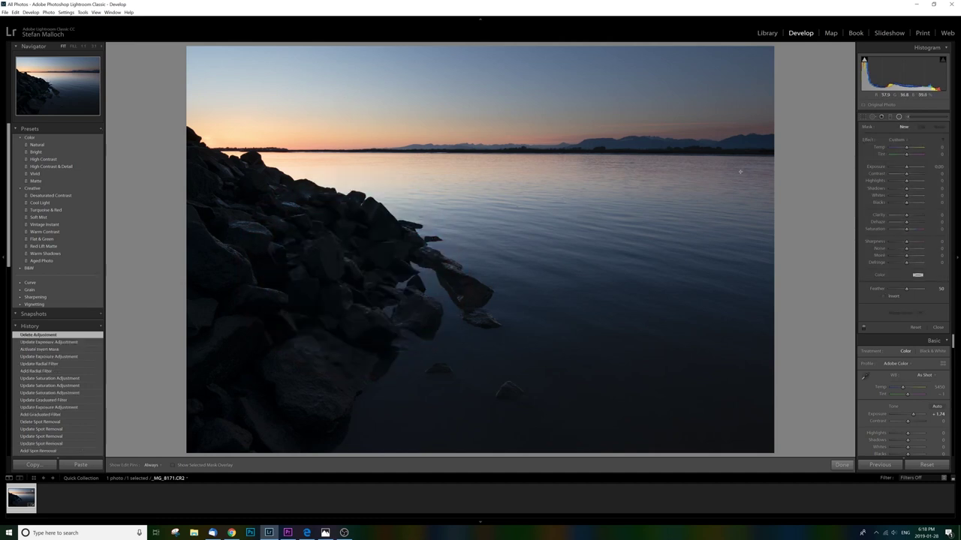
- Paint an adjustment brush stroke over the rocks, change its exposure, and erase the glow edge
left_click(914, 118)
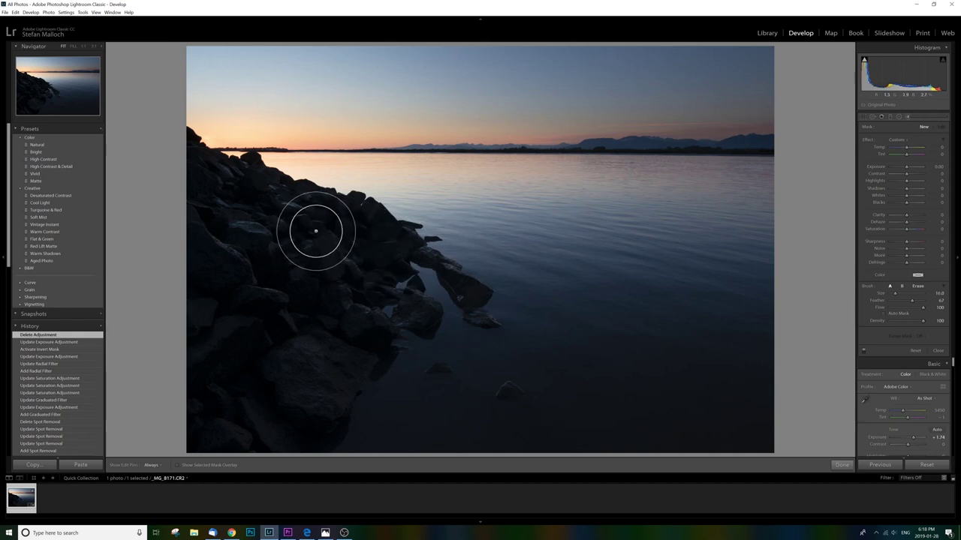
key("bracketleft")
key("bracketleft")
key("bracketleft")
key("bracketleft")
key("bracketright")
key("bracketright")
key("bracketright")
key("bracketright")
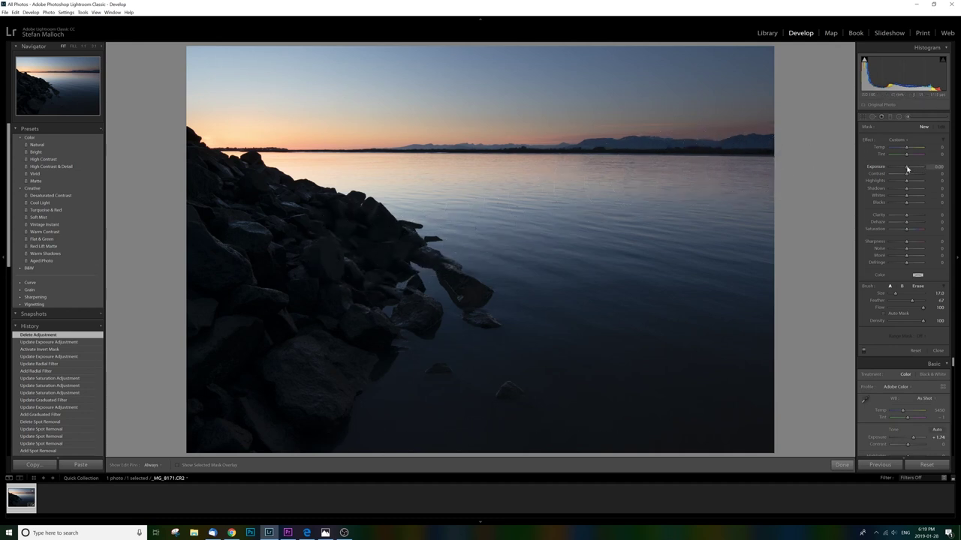
key("h")
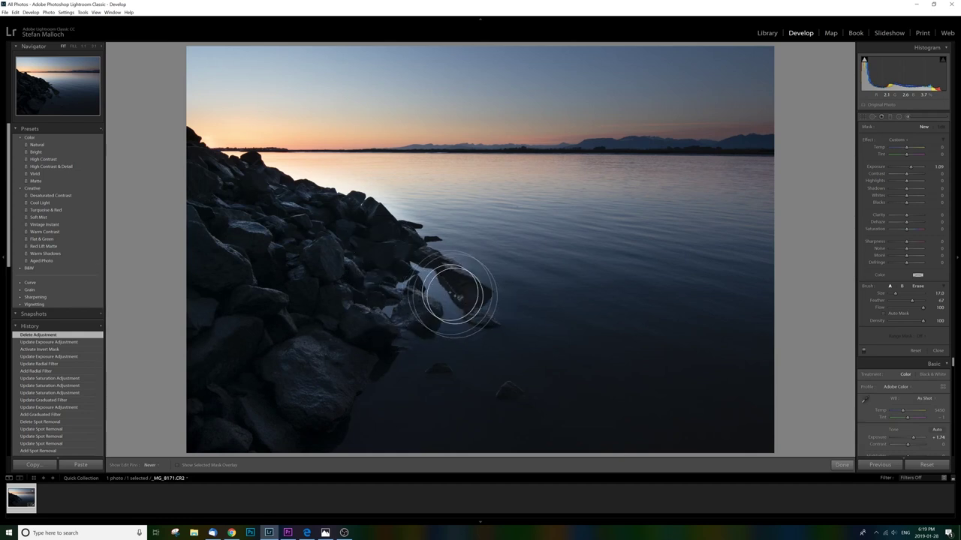
mouse_move(266, 278)
left_mouse_down()
mouse_move(317, 266)
mouse_move(289, 290)
mouse_move(373, 256)
left_mouse_up()
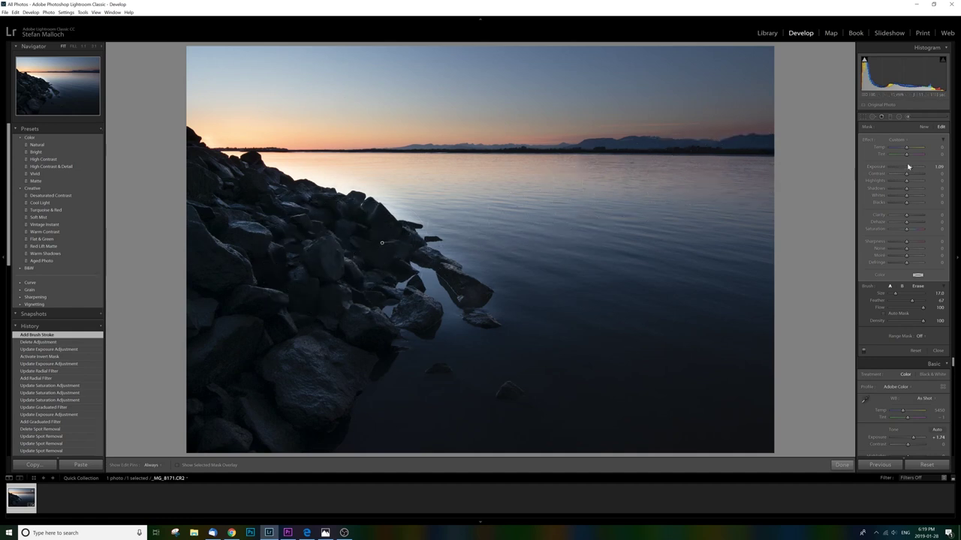
left_click_drag(912, 169, 916, 168)
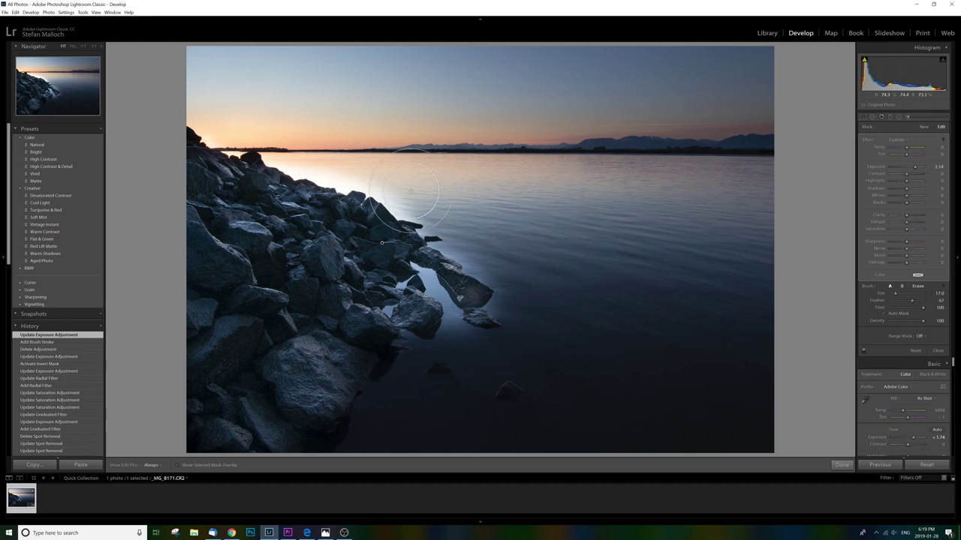
key("alt")
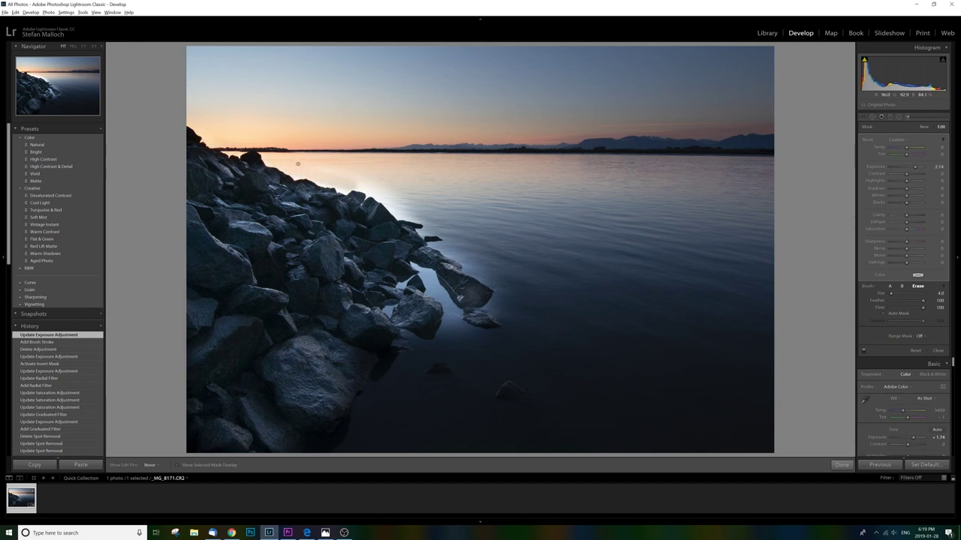
mouse_move(379, 177)
left_mouse_down()
mouse_move(345, 189)
mouse_move(316, 179)
mouse_move(401, 209)
mouse_move(423, 233)
mouse_move(388, 199)
mouse_move(447, 250)
mouse_move(462, 273)
mouse_move(444, 257)
mouse_move(448, 295)
mouse_move(432, 290)
mouse_move(416, 259)
mouse_move(450, 317)
mouse_move(441, 345)
mouse_move(473, 263)
mouse_move(475, 300)
mouse_move(491, 270)
mouse_move(500, 328)
mouse_move(468, 268)
mouse_move(430, 237)
mouse_move(445, 274)
mouse_move(451, 346)
mouse_move(446, 303)
mouse_move(438, 330)
mouse_move(405, 338)
mouse_move(390, 203)
left_mouse_up()
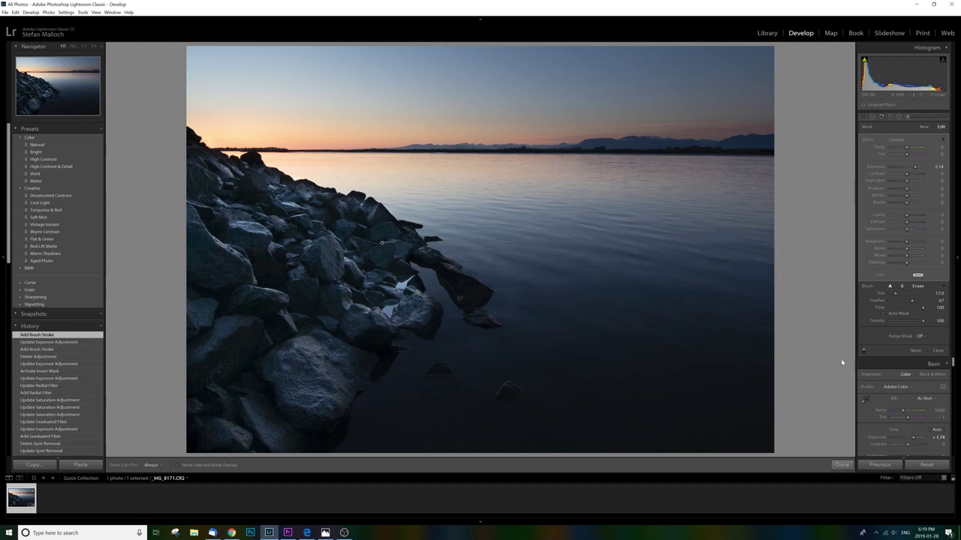
- Finish the brush adjustment and set the overall Exposure to 0
left_click(842, 465)
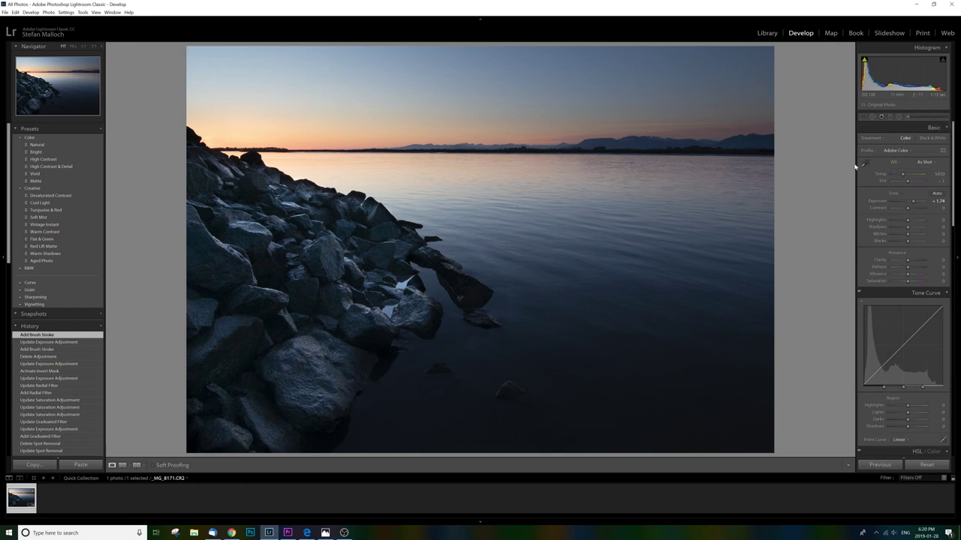
left_click(932, 201)
type("0")
key("Return")
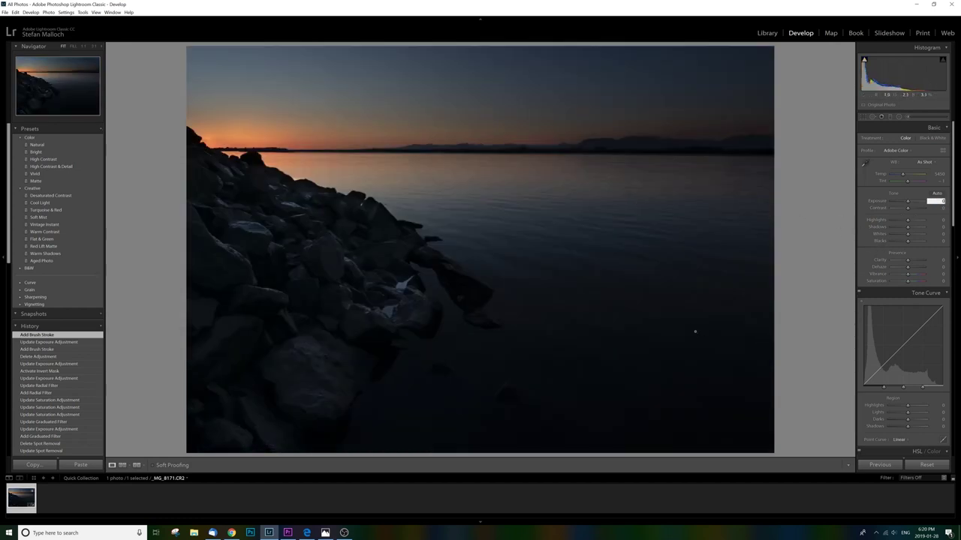
- Delete the horizon graduated filter plus an accidental new one, then close the tool
left_click(890, 117)
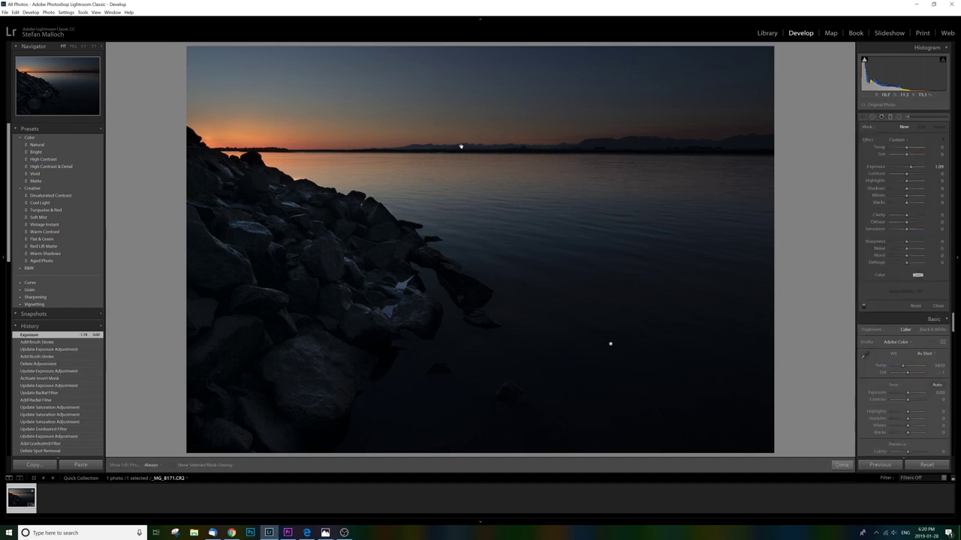
left_click(460, 147)
key("Delete")
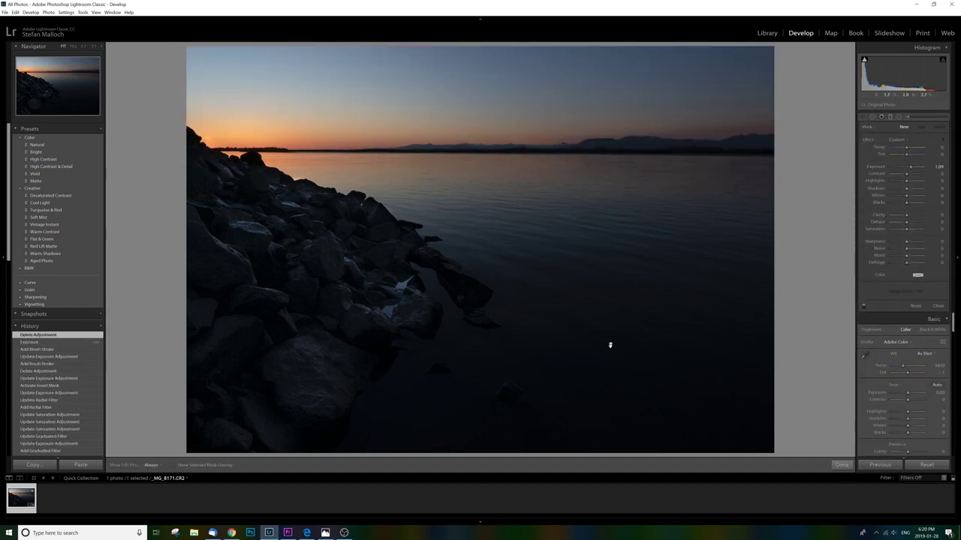
left_click_drag(609, 346, 611, 343)
key("Delete")
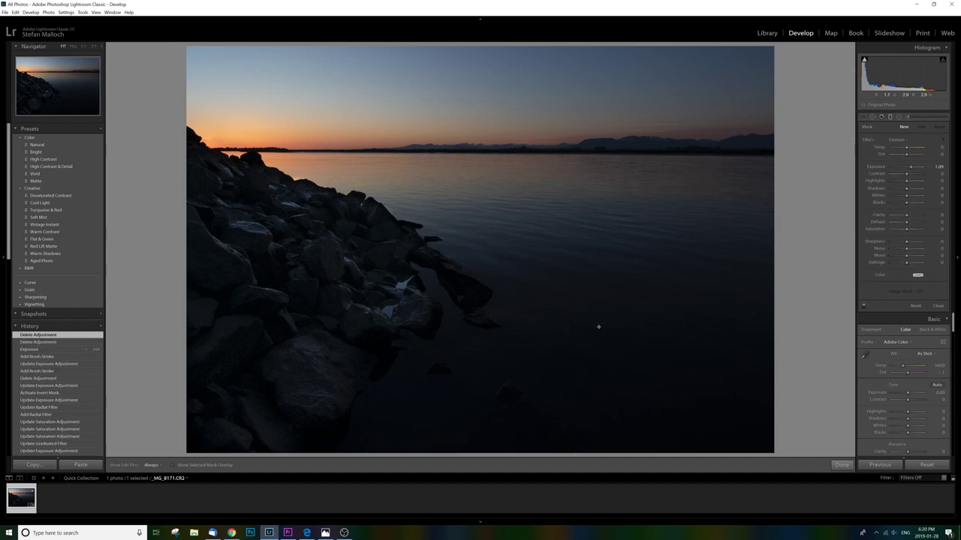
key("m")
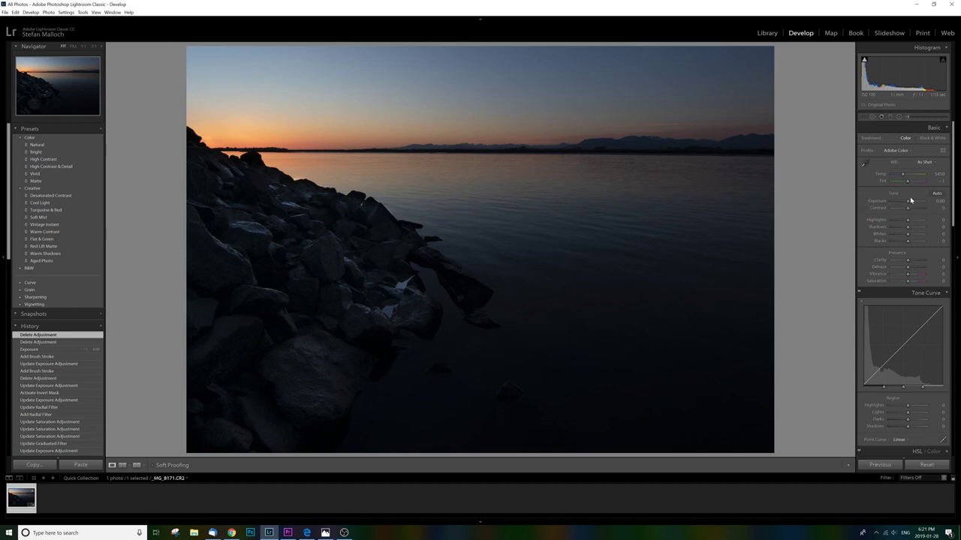
- Raise the overall exposure slightly
left_click_drag(907, 203, 906, 207)
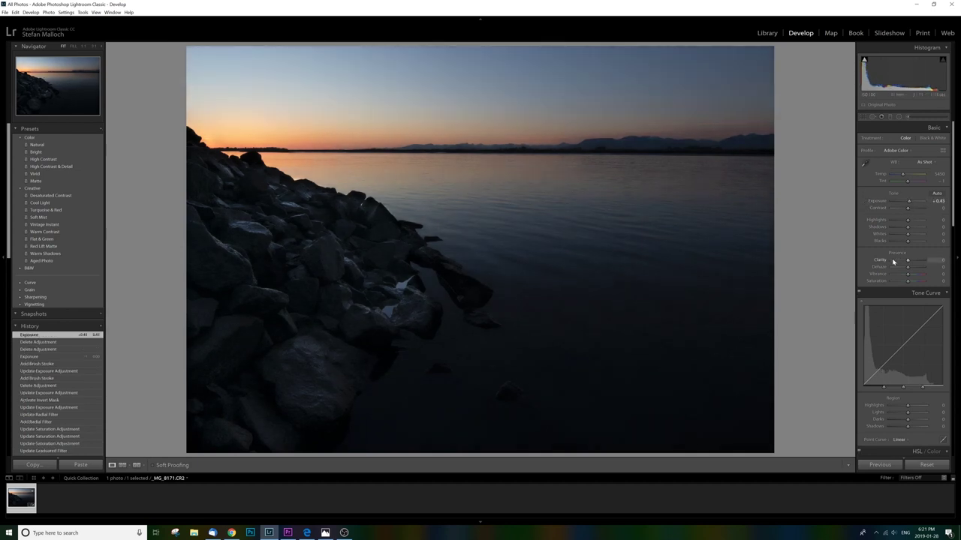
scroll(893, 259, "down", 5)
scroll(892, 261, "down", 6)
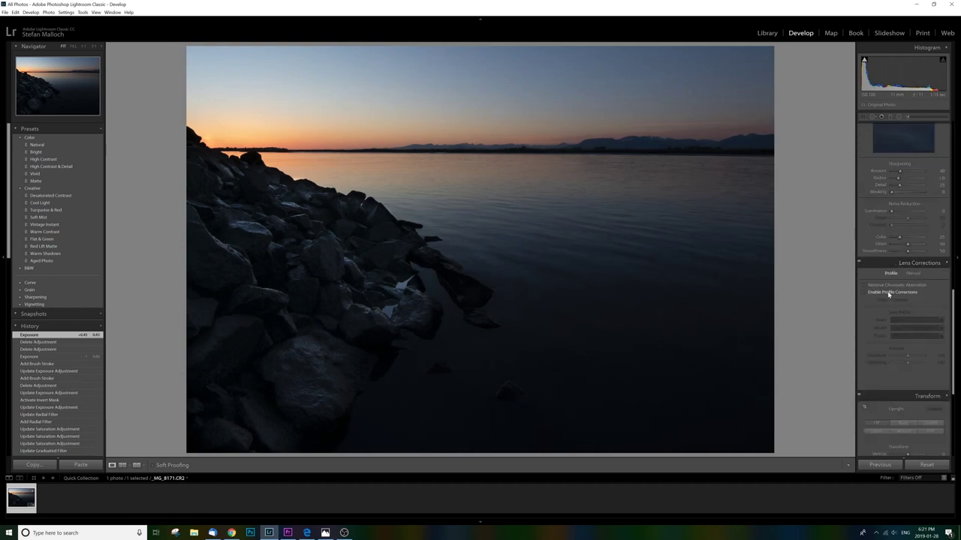
- Enable profile corrections with the Sony 16-35mm lens and remove chromatic aberration
left_click(888, 293)
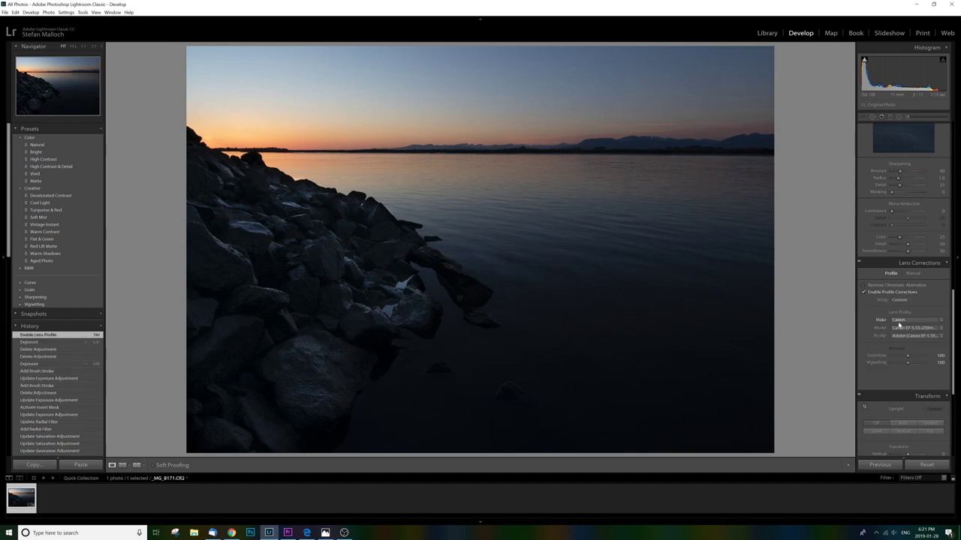
left_click(903, 321)
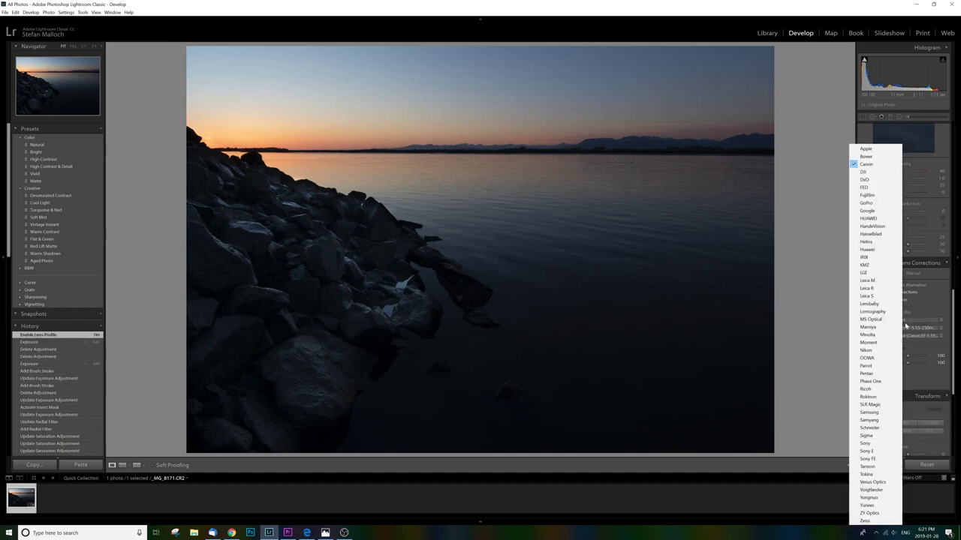
left_click(875, 444)
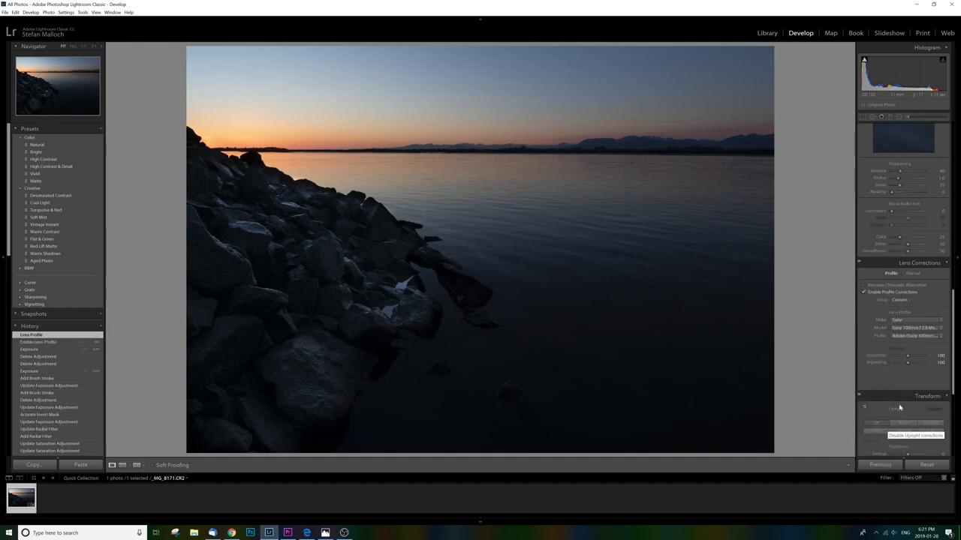
left_click(911, 332)
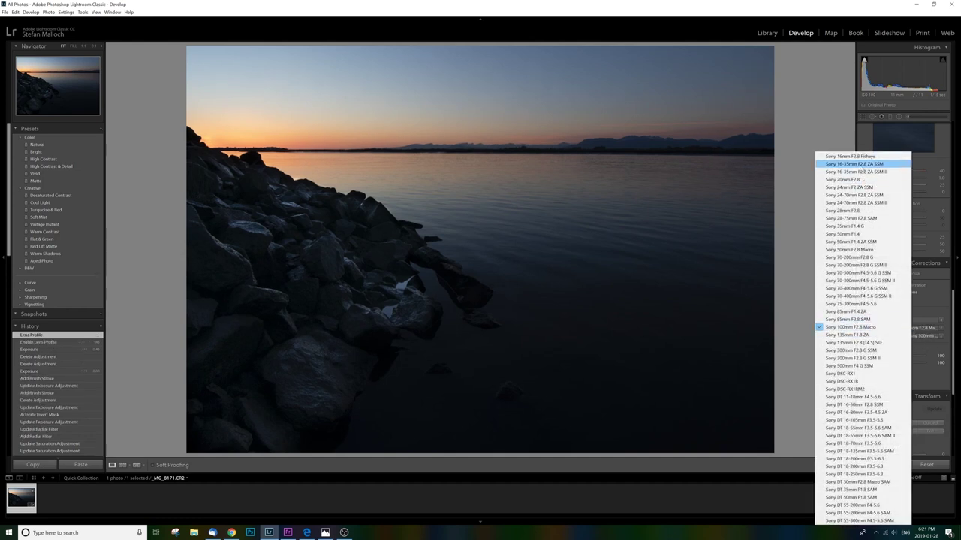
left_click(861, 164)
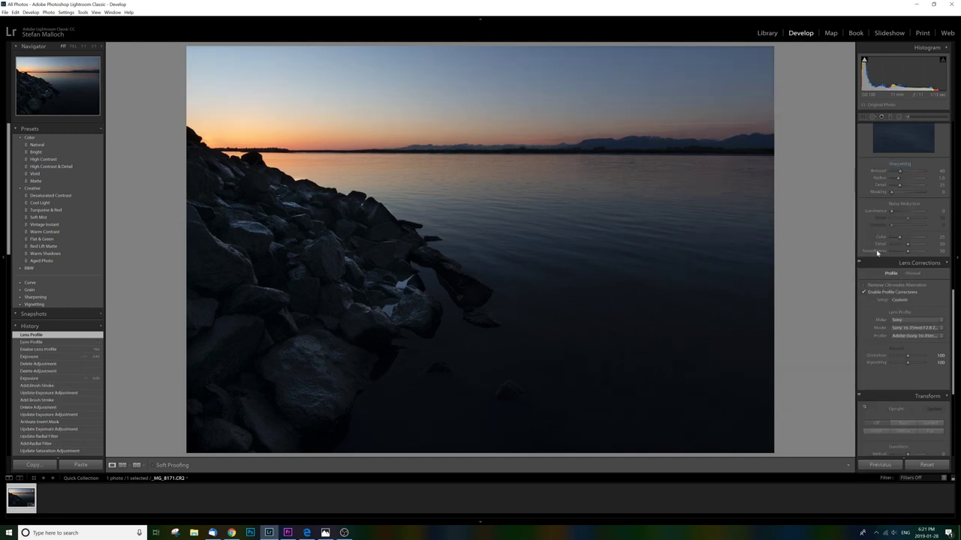
left_click(888, 288)
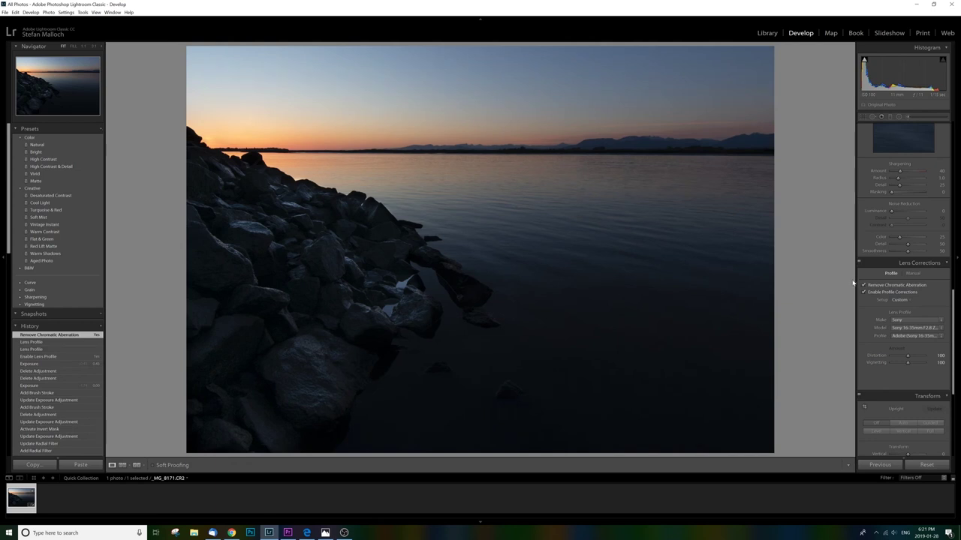
scroll(875, 282, "up", 3)
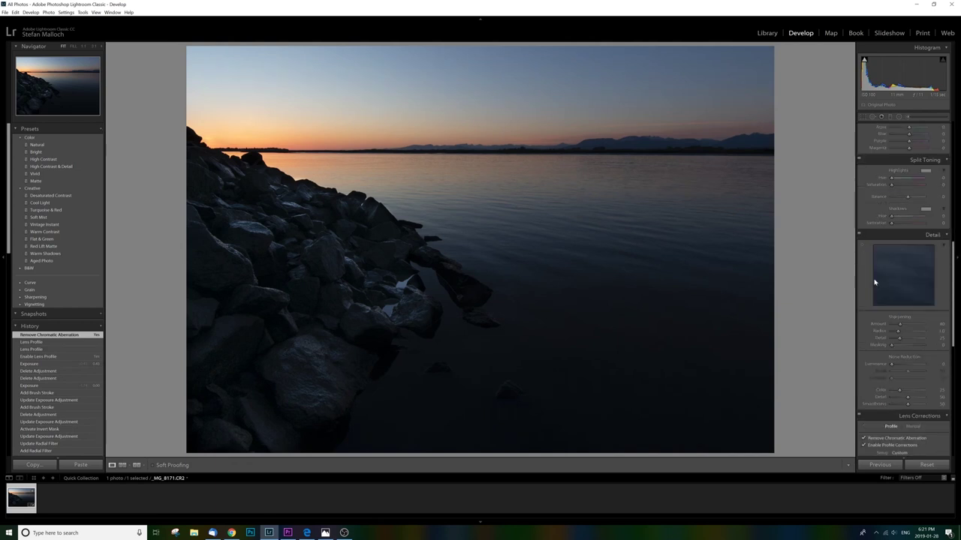
scroll(875, 282, "up", 2)
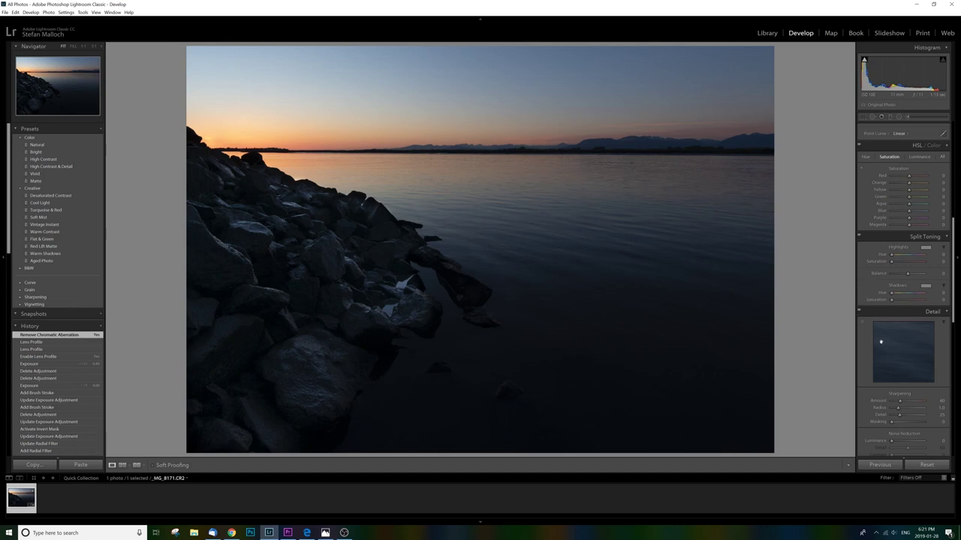
scroll(881, 341, "down", 3)
scroll(882, 341, "up", 5)
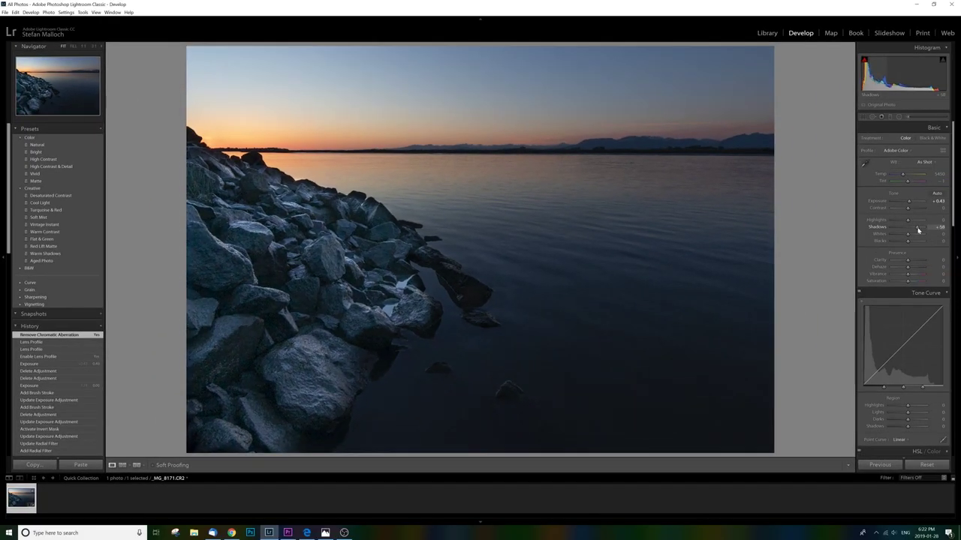
- Settle Shadows at +41 and pull Highlights down to -44 in the Basic panel
left_click_drag(917, 230, 914, 231)
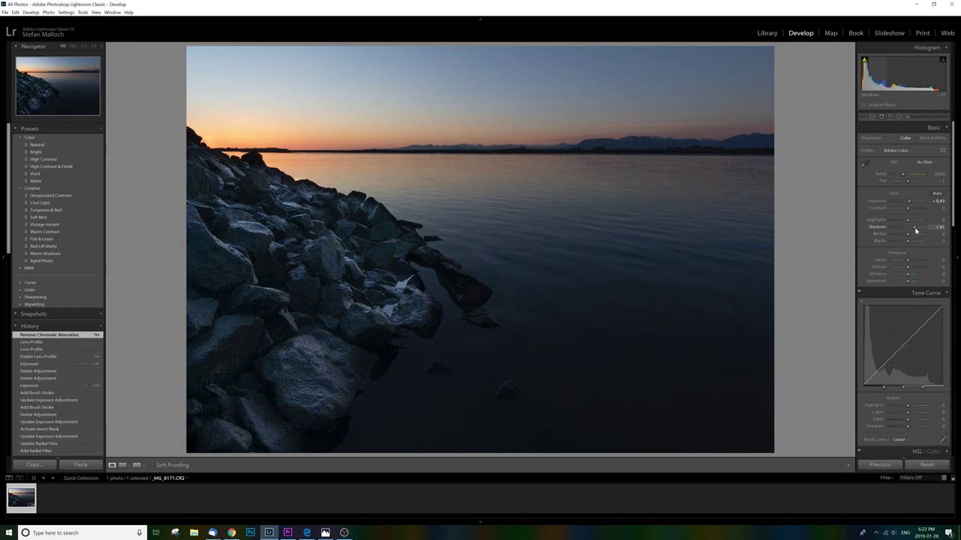
left_click_drag(914, 230, 915, 230)
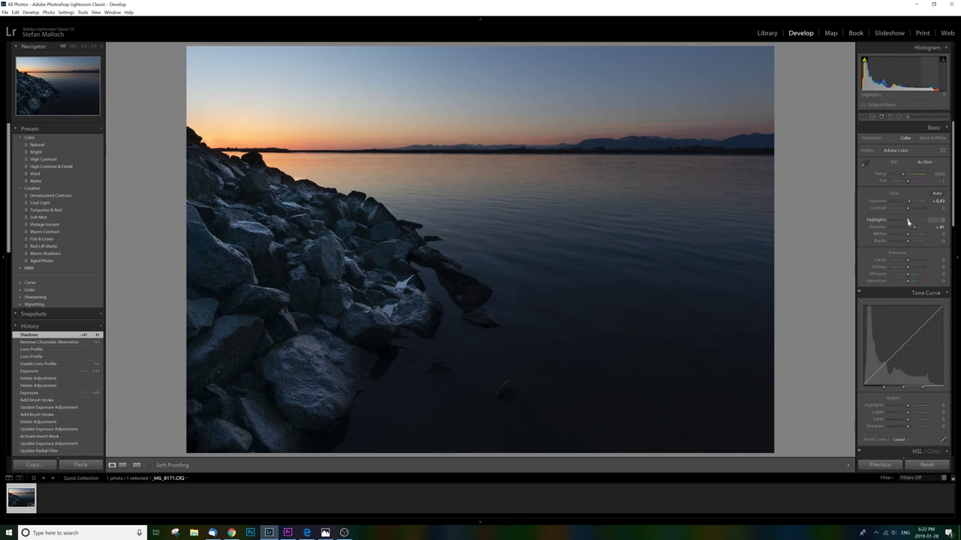
left_click_drag(907, 222, 889, 226)
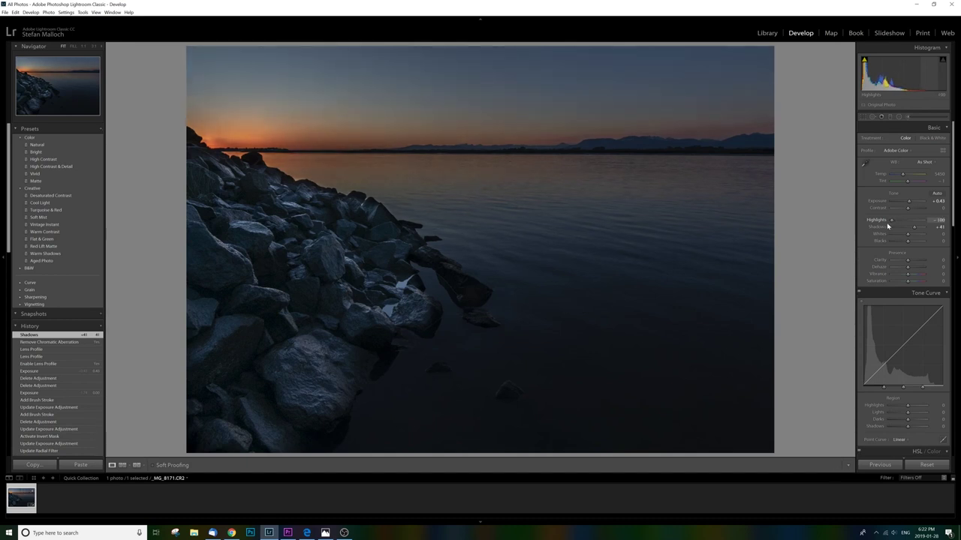
mouse_move(888, 226)
left_mouse_down()
mouse_move(919, 223)
mouse_move(900, 225)
left_mouse_up()
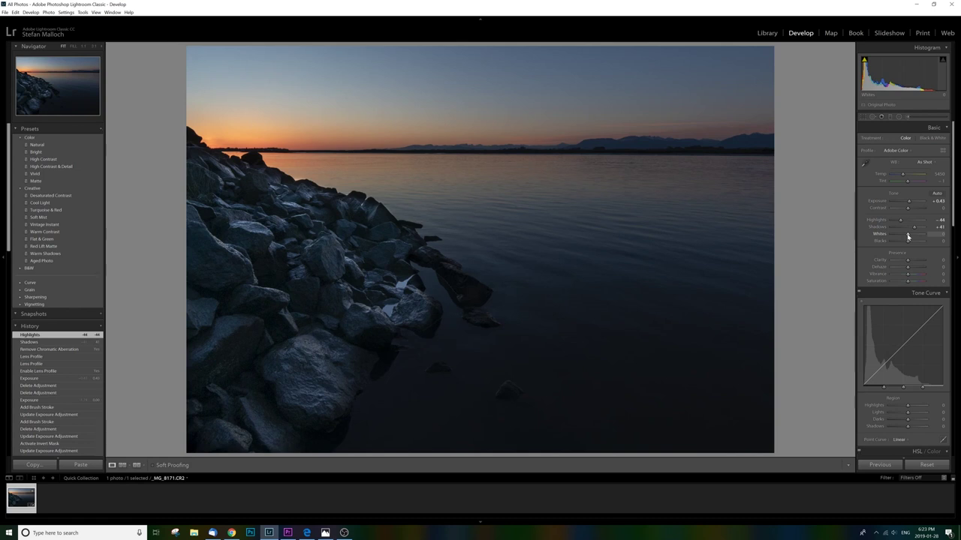
- Set Whites to +33 and Blacks to -18, fine-tuning Blacks with the arrow keys
left_click_drag(907, 237, 915, 235)
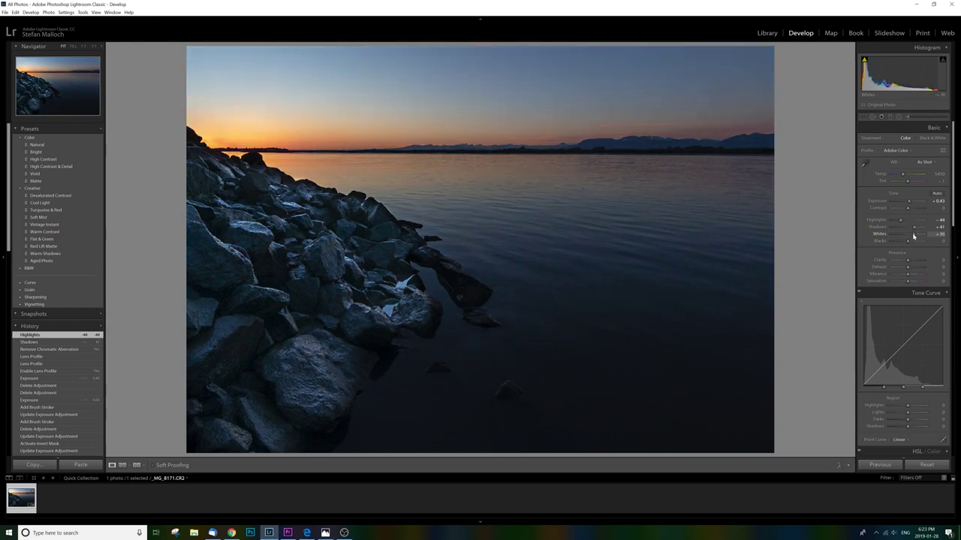
left_click_drag(916, 236, 912, 236)
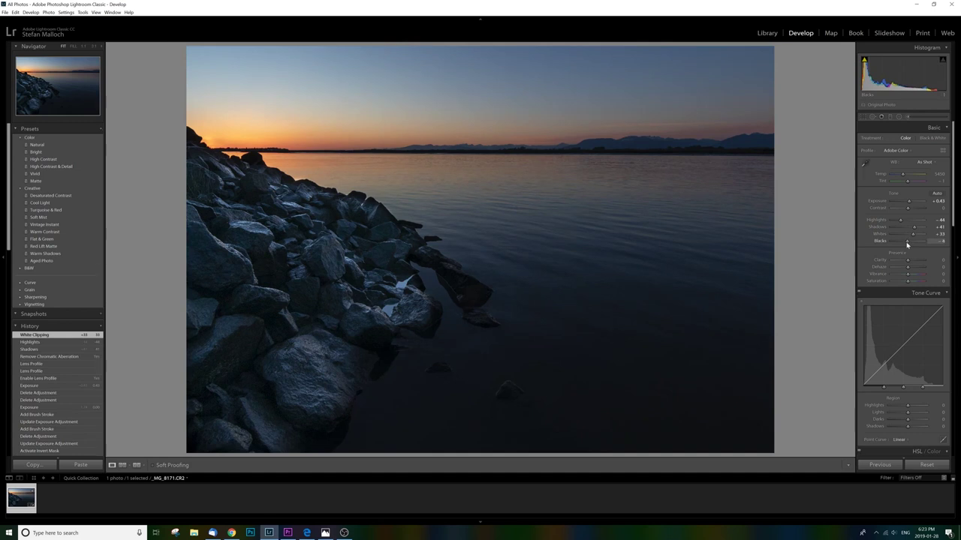
left_click_drag(905, 242, 904, 242)
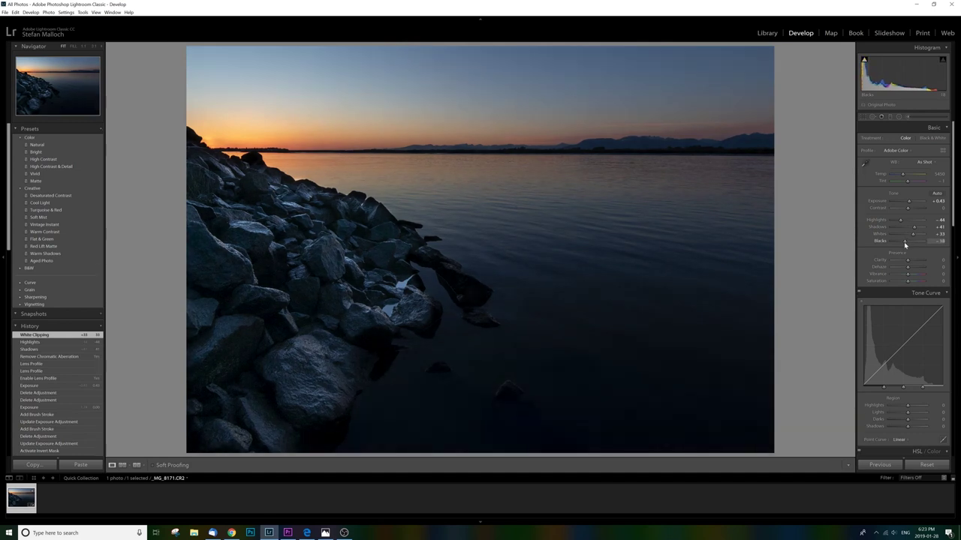
key("Down")
key("Up")
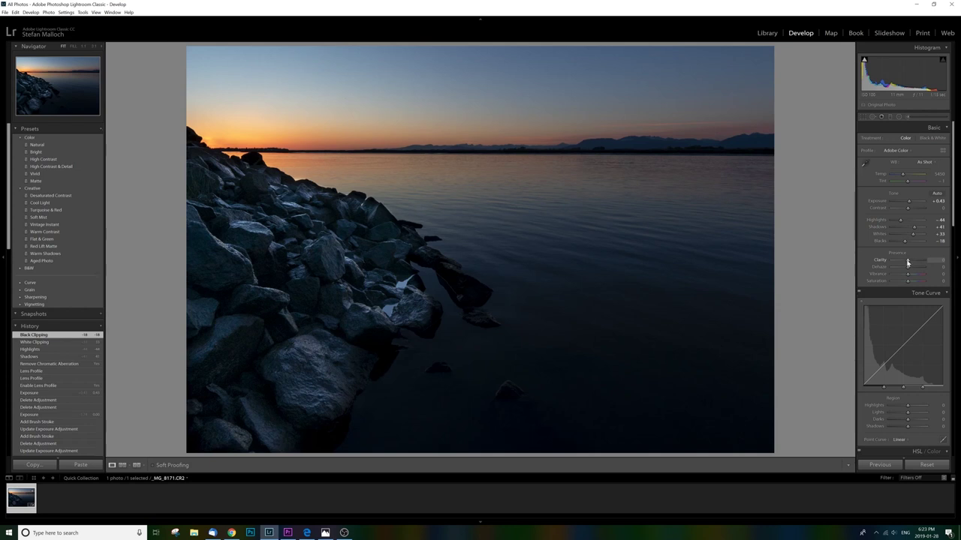
- Set Clarity to +12 after previewing a higher value, then Dehaze to +5 and Vibrance to +16
left_click_drag(906, 263, 910, 263)
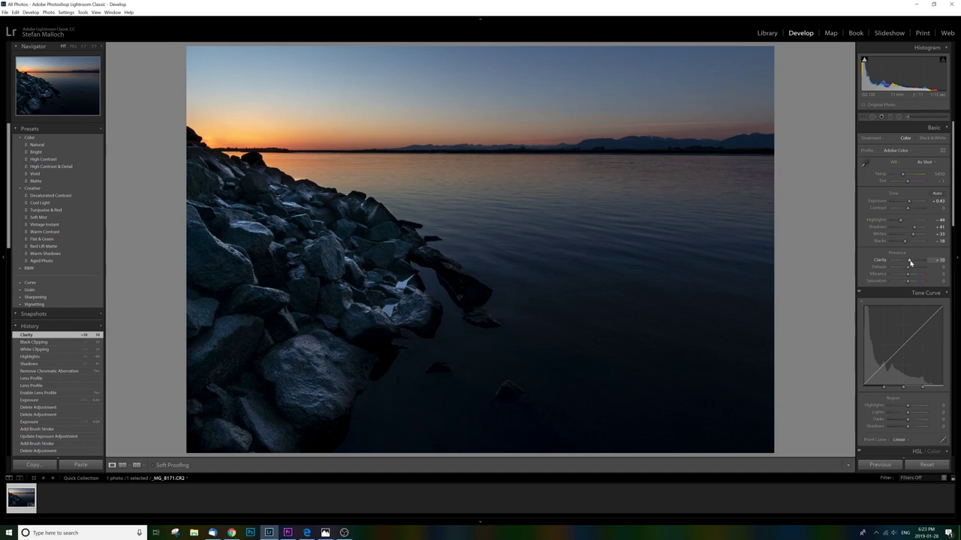
left_click_drag(910, 263, 937, 261)
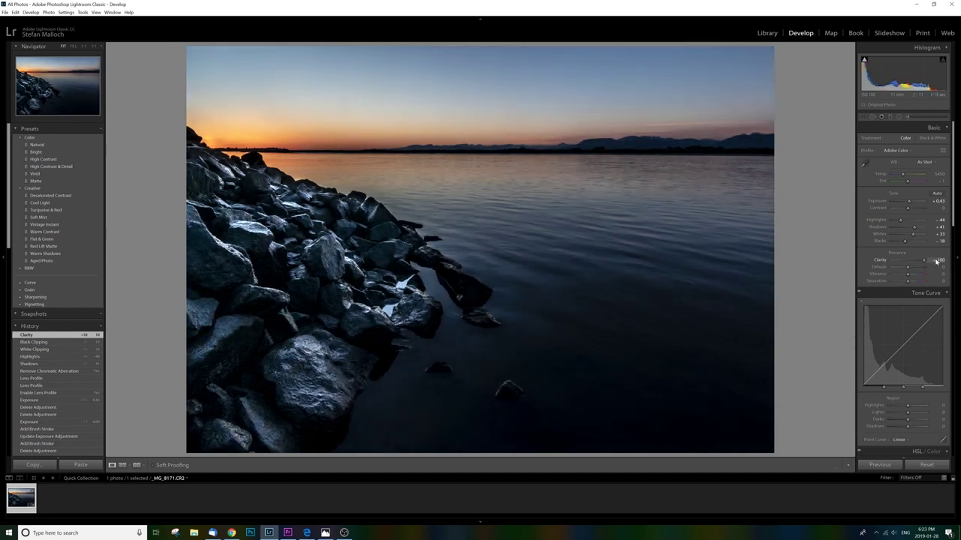
left_click_drag(936, 261, 910, 266)
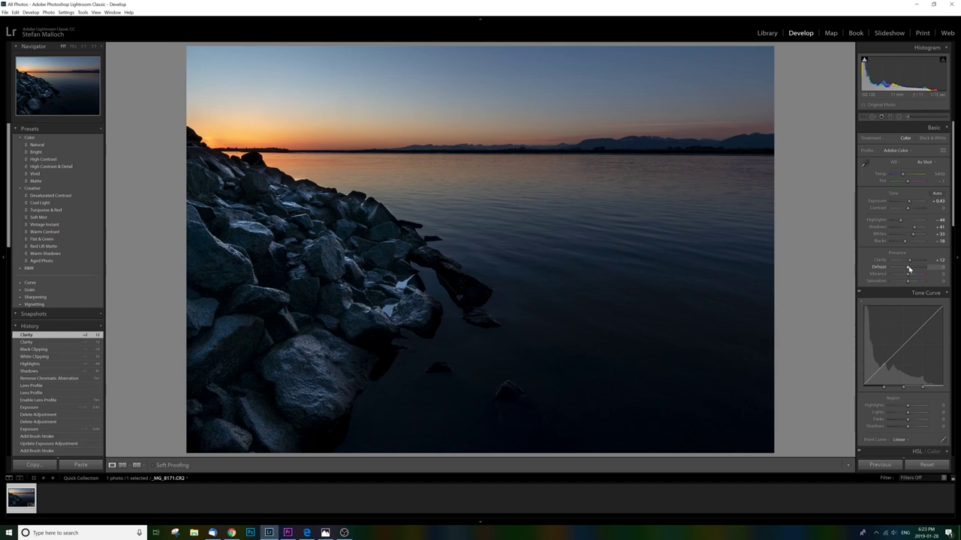
mouse_move(907, 269)
left_mouse_down()
mouse_move(925, 270)
mouse_move(908, 274)
left_mouse_up()
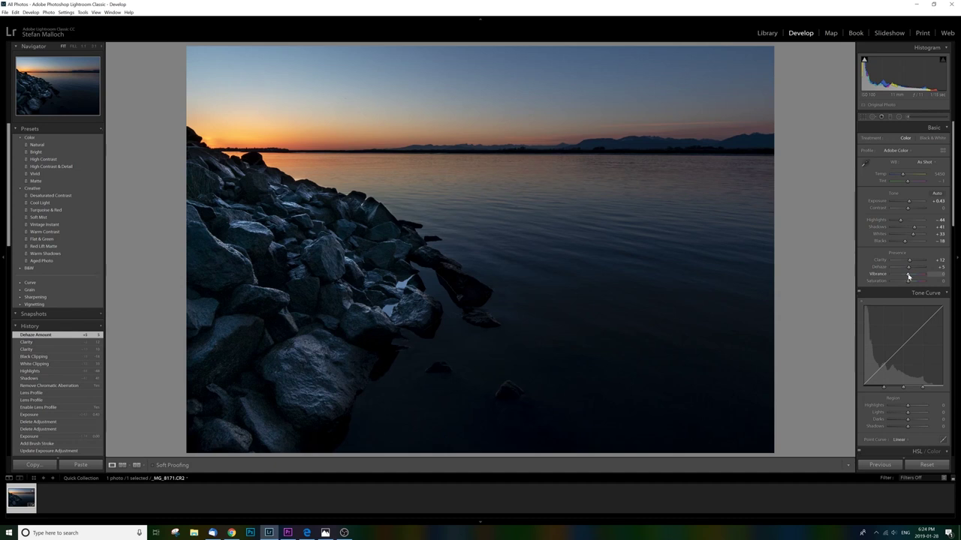
mouse_move(908, 276)
left_mouse_down()
mouse_move(928, 276)
mouse_move(908, 284)
left_mouse_up()
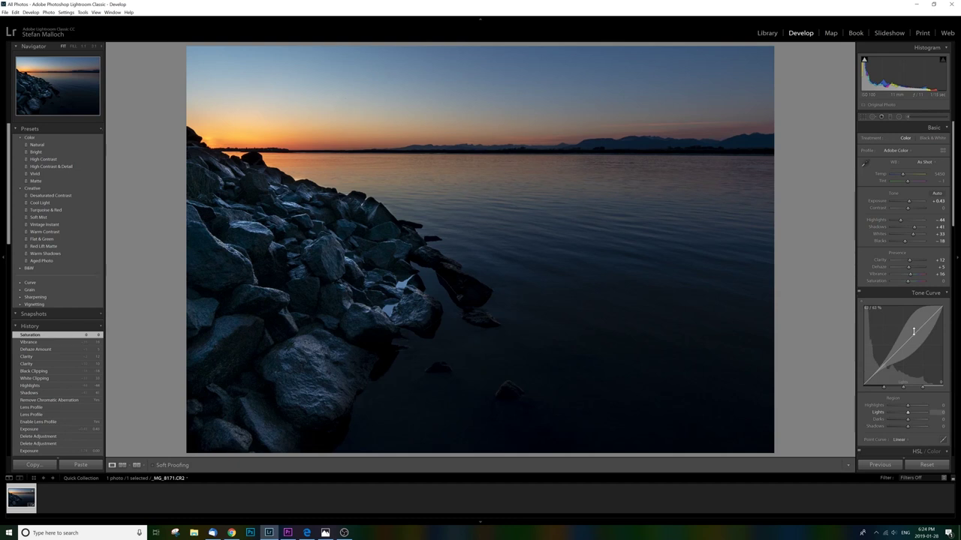
- Set tone-curve Lights +29 and Darks -19, compare Before & After, then raise Contrast to +27
left_click_drag(913, 331, 913, 319)
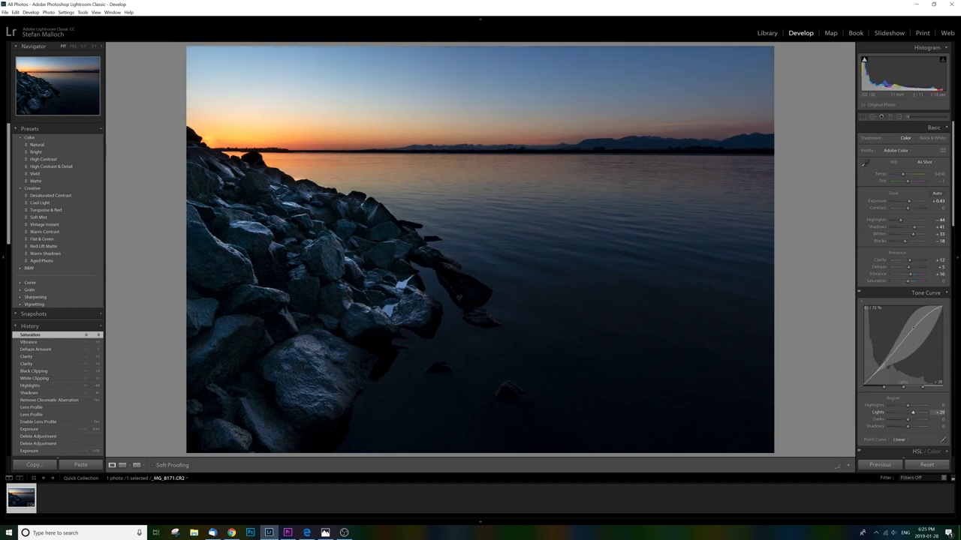
left_click_drag(891, 352, 891, 361)
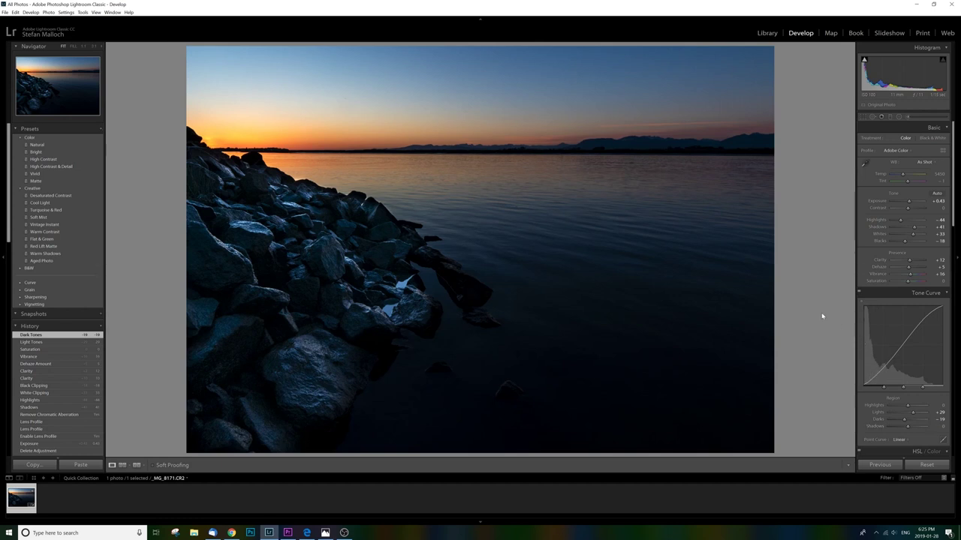
left_click(136, 465)
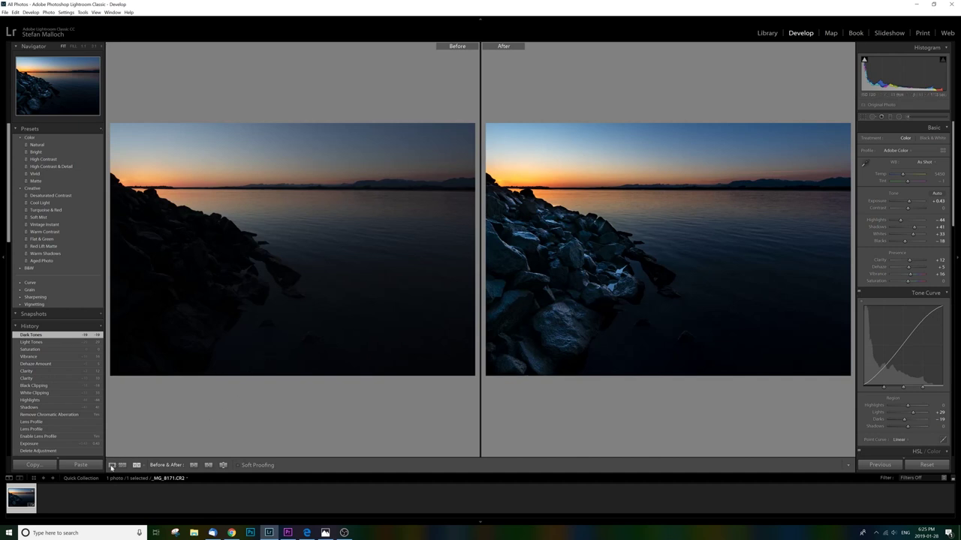
left_click(111, 466)
left_click_drag(909, 214, 916, 227)
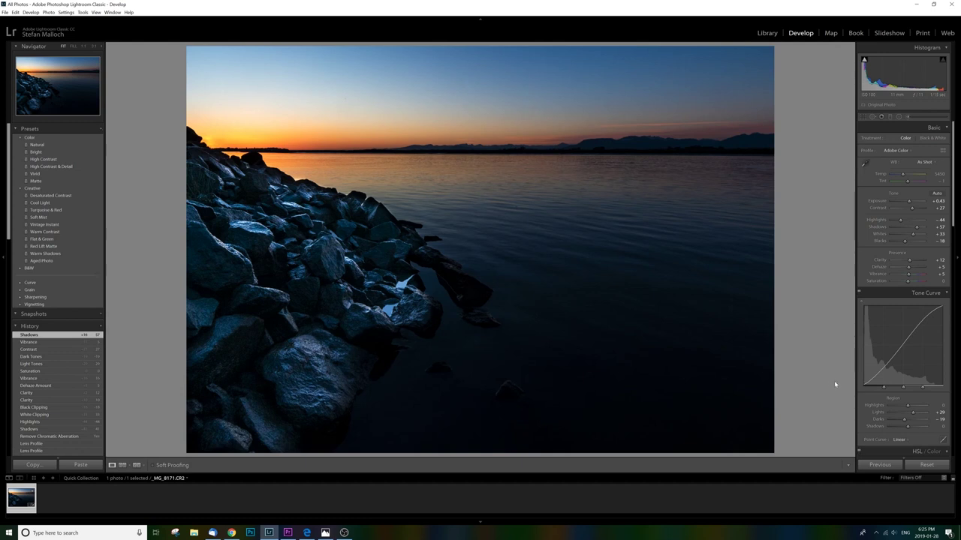
- In Detail, try Luminance noise reduction at 100, then settle it at 7
scroll(900, 333, "down", 6)
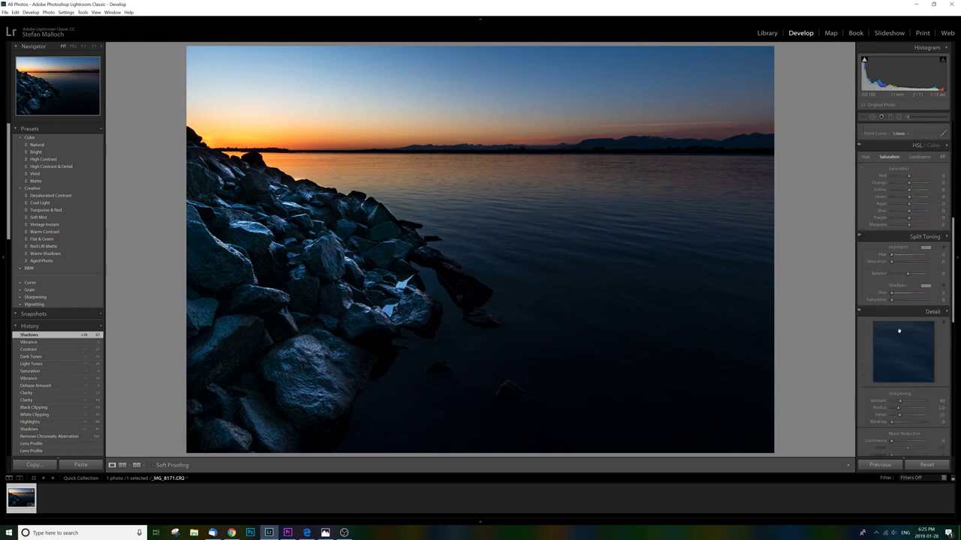
scroll(898, 331, "down", 2)
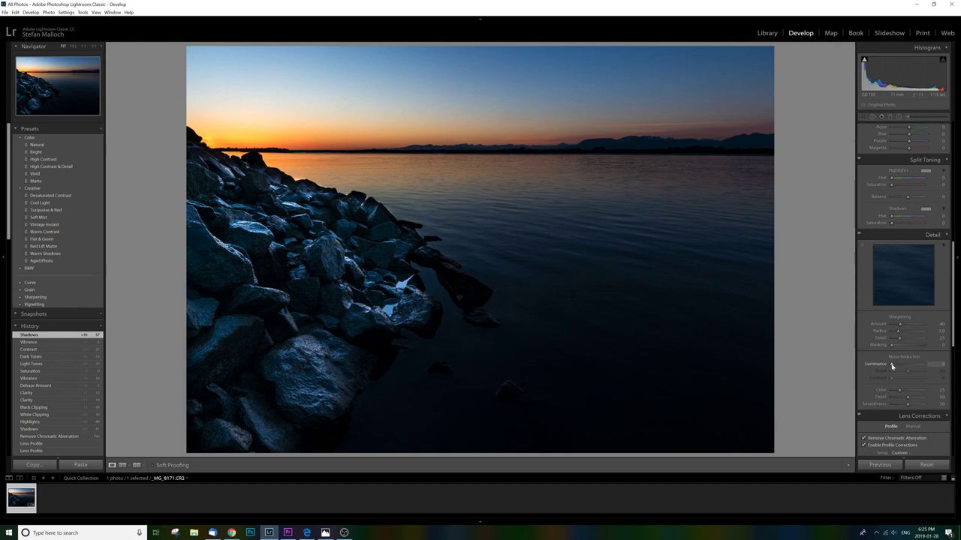
left_click_drag(892, 366, 956, 362)
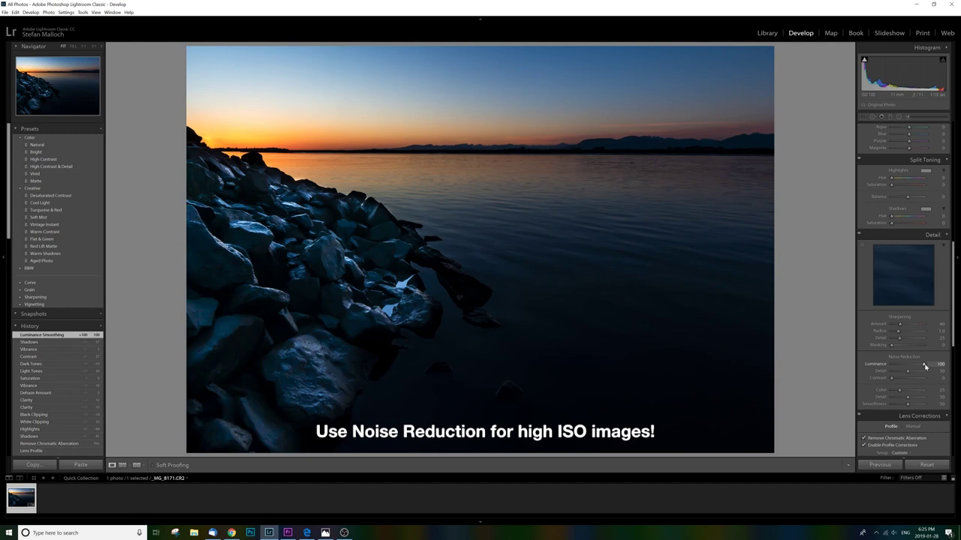
left_click_drag(924, 366, 889, 371)
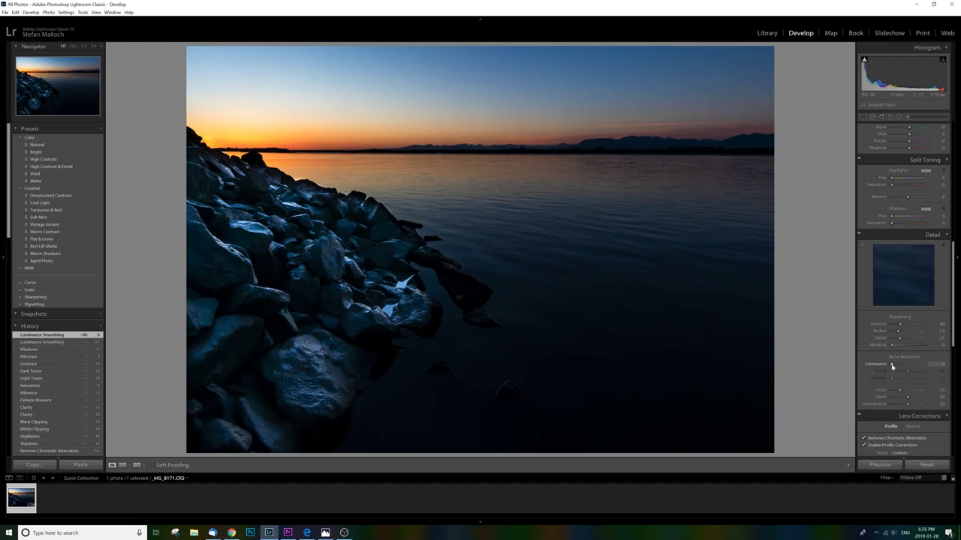
left_click_drag(892, 366, 899, 366)
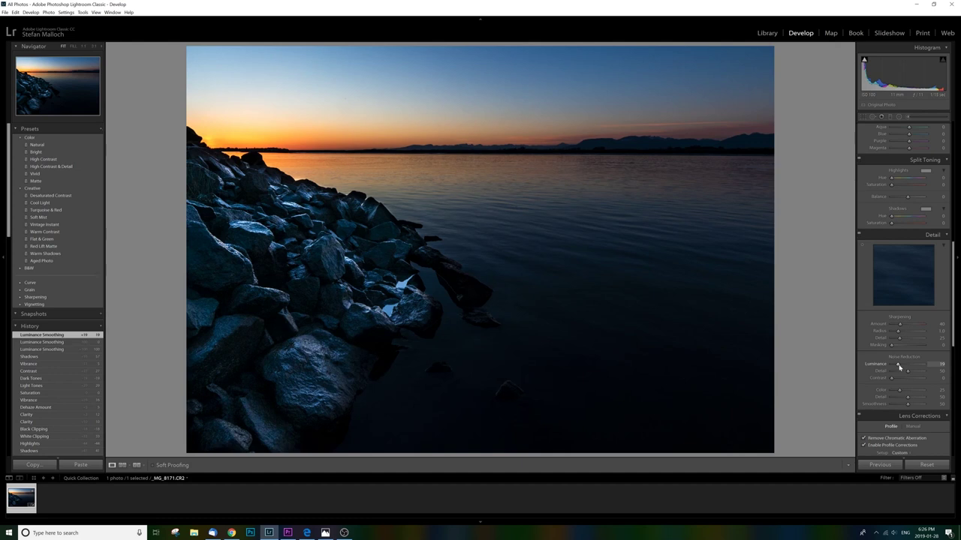
left_click_drag(899, 365, 893, 366)
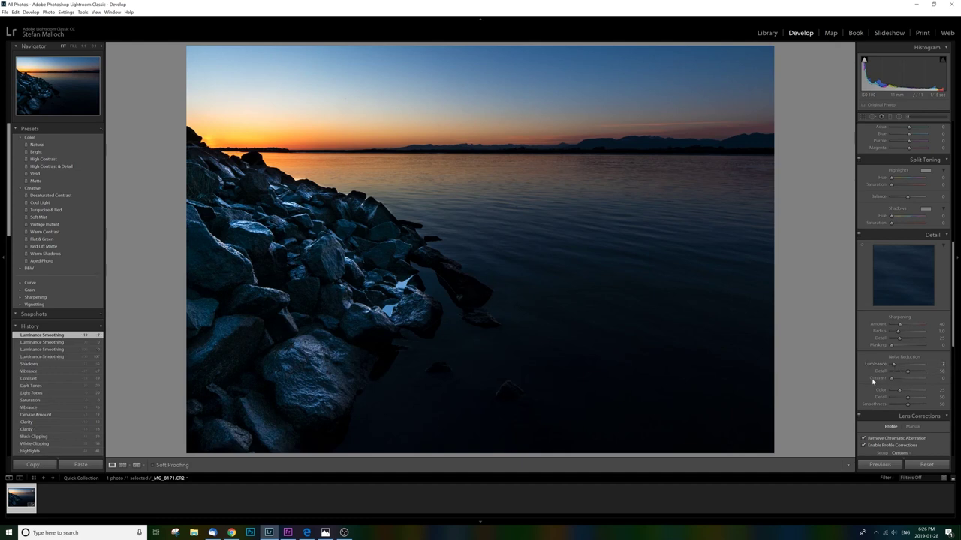
- In Effects, drag the Post-Crop Vignetting Amount negative to darken the corners, then return to Basic
scroll(872, 381, "down", 3)
scroll(880, 385, "down", 2)
scroll(880, 385, "up", 1)
scroll(914, 290, "down", 2)
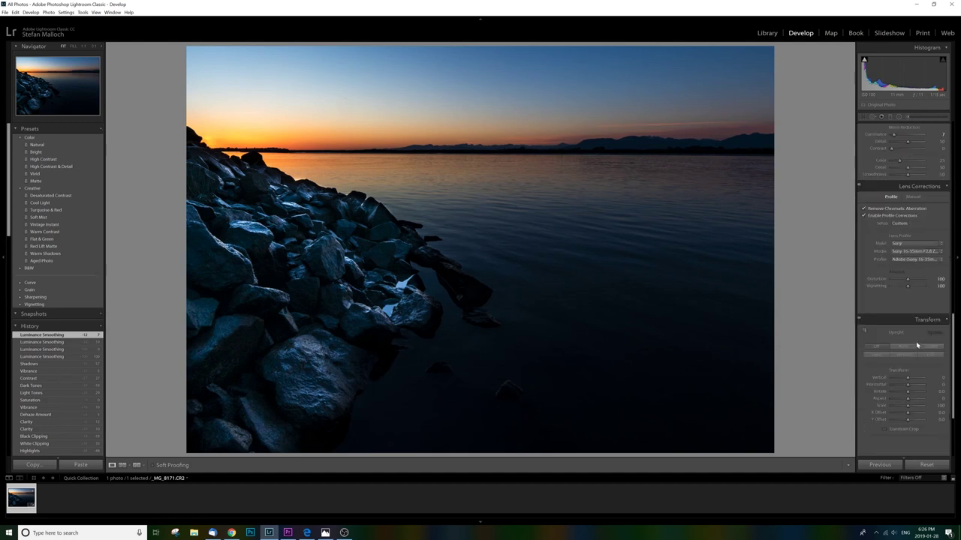
scroll(911, 381, "down", 1)
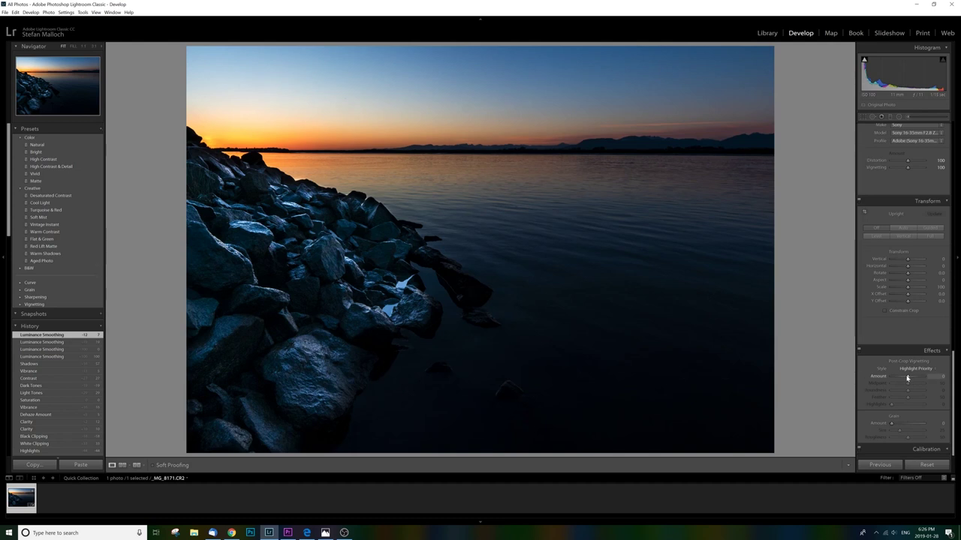
left_click_drag(906, 377, 907, 380)
scroll(913, 398, "up", 10)
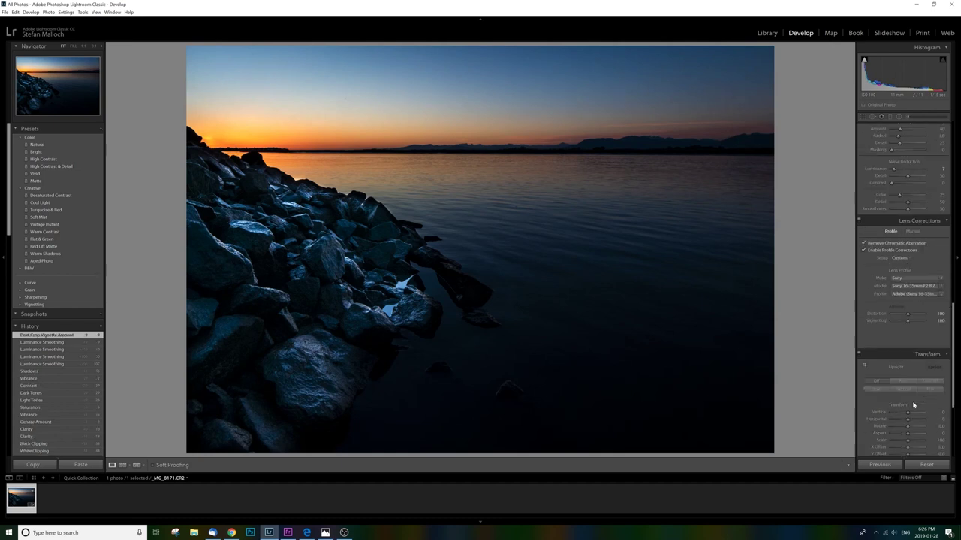
scroll(913, 403, "up", 4)
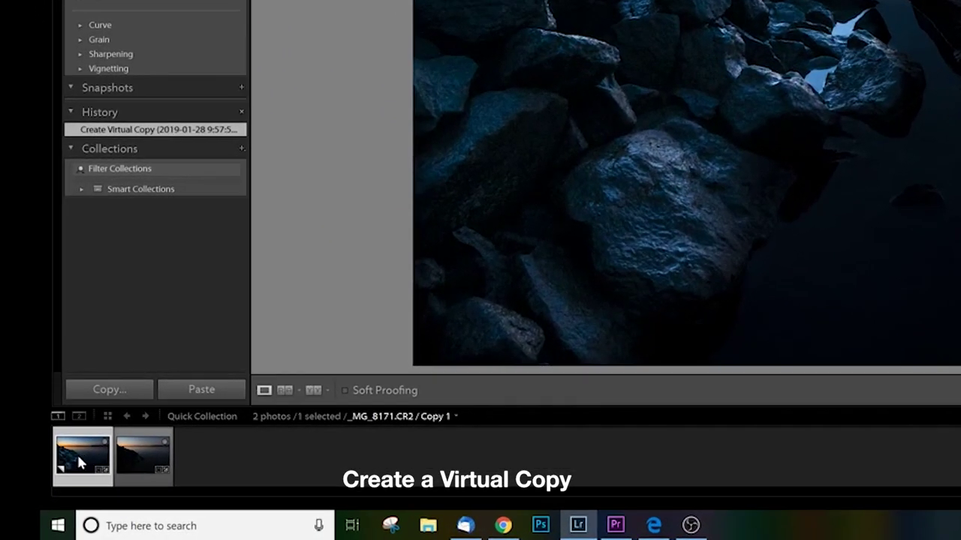
- Create a virtual copy from the seascape's filmstrip thumbnail, producing Copy 2
right_click(62, 466)
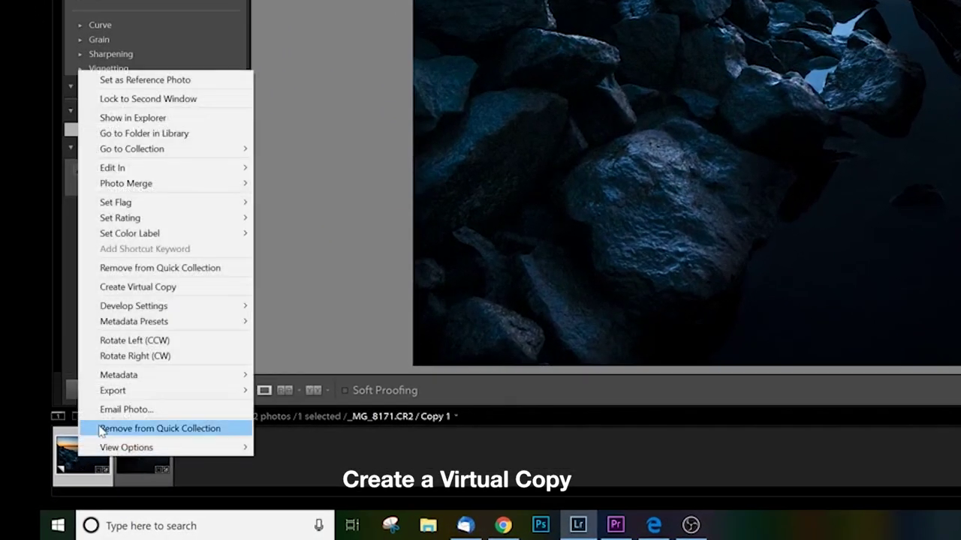
left_click(141, 286)
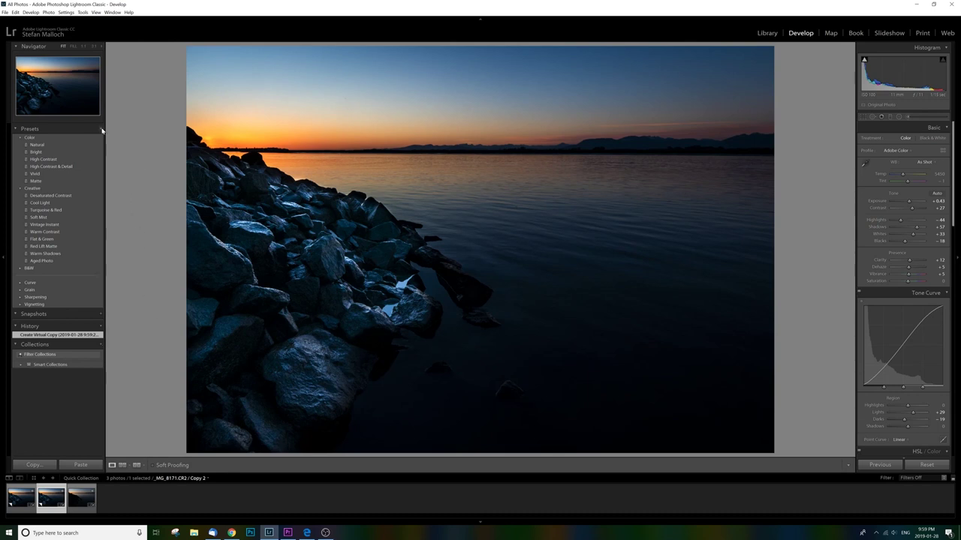
left_click(42, 144)
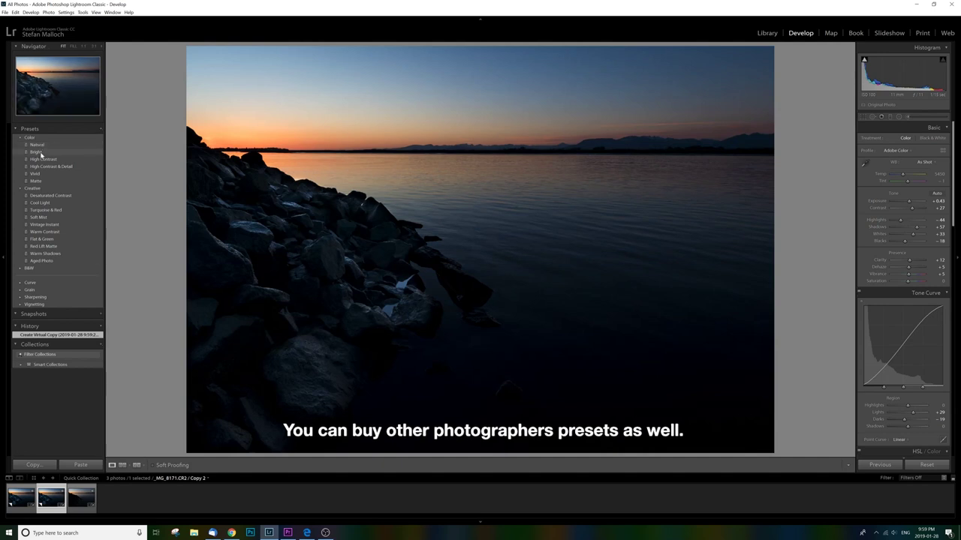
left_click(42, 153)
left_click(43, 159)
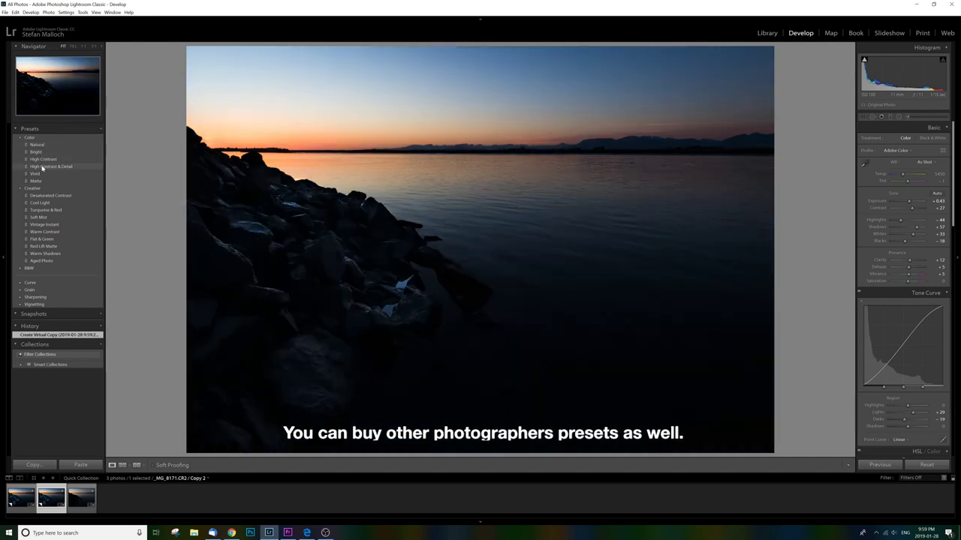
left_click(43, 166)
left_click(39, 174)
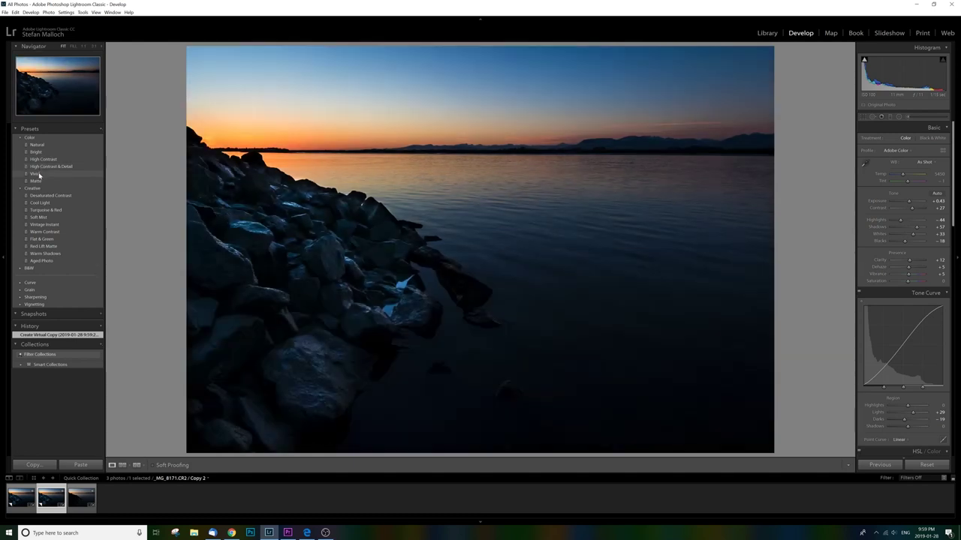
left_click(37, 183)
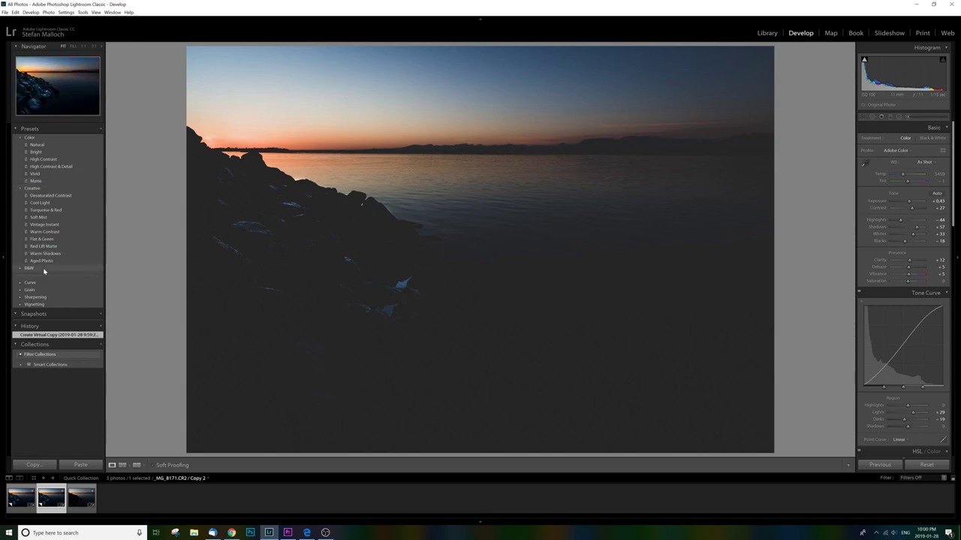
key("ctrl+z")
left_click(20, 269)
left_click(37, 276)
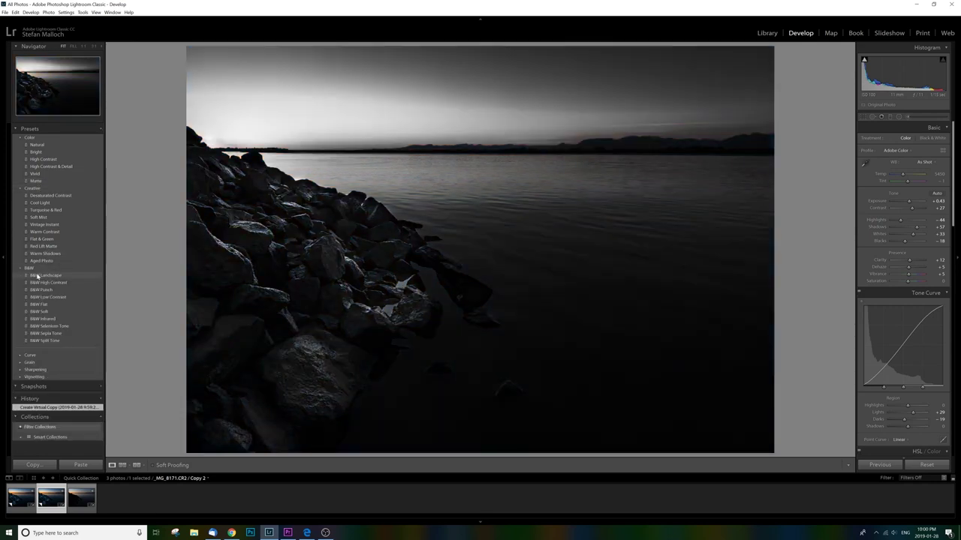
left_click(40, 283)
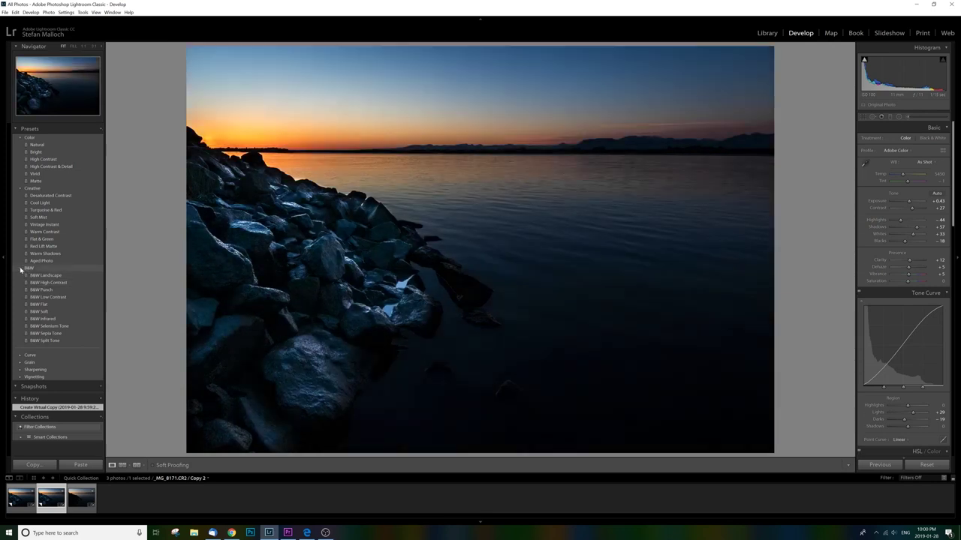
left_click(20, 269)
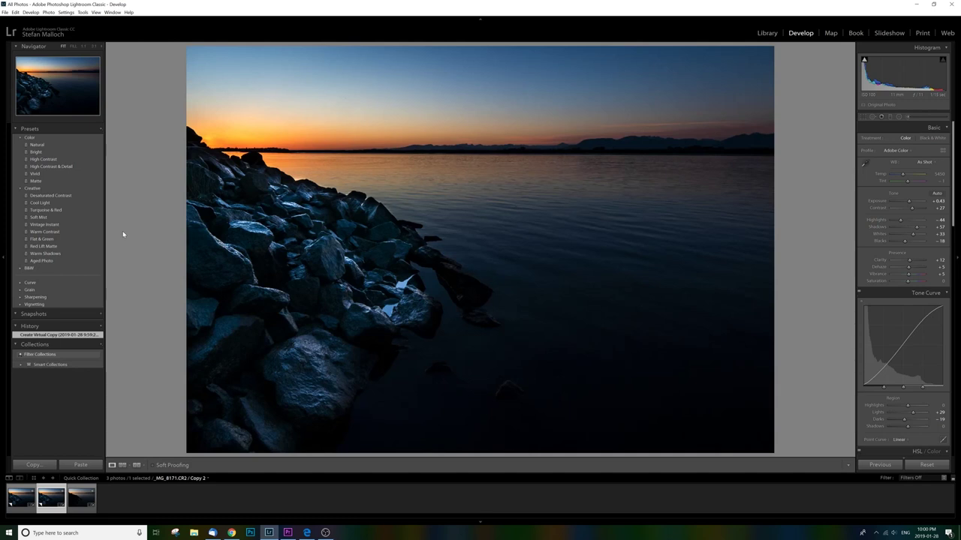
- Delete the virtual copy and look over the original's History entries
key("Delete")
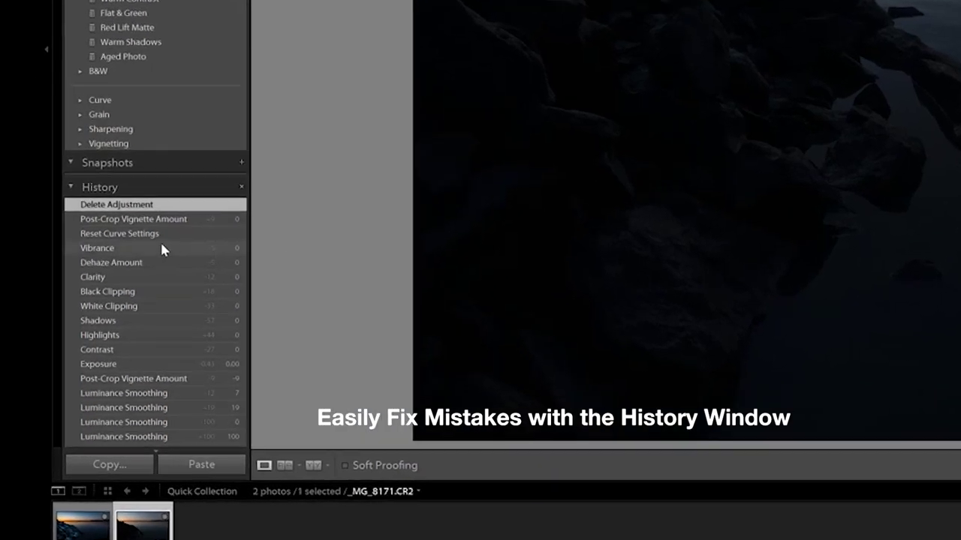
scroll(161, 248, "down", 15)
scroll(163, 250, "up", 15)
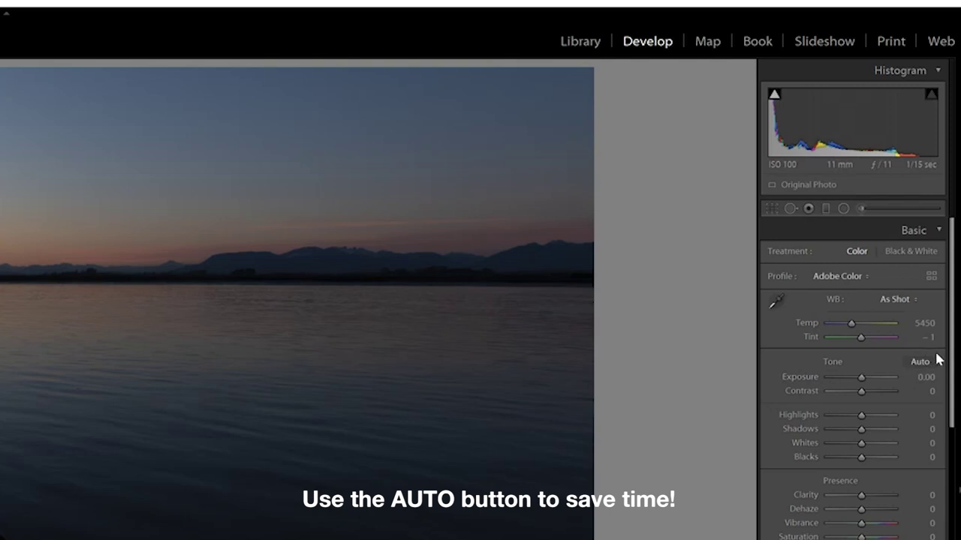
- Apply Auto tone: Exposure +0.68, Highlights -45, Shadows +42, Whites +17, Blacks -2
left_click(905, 360)
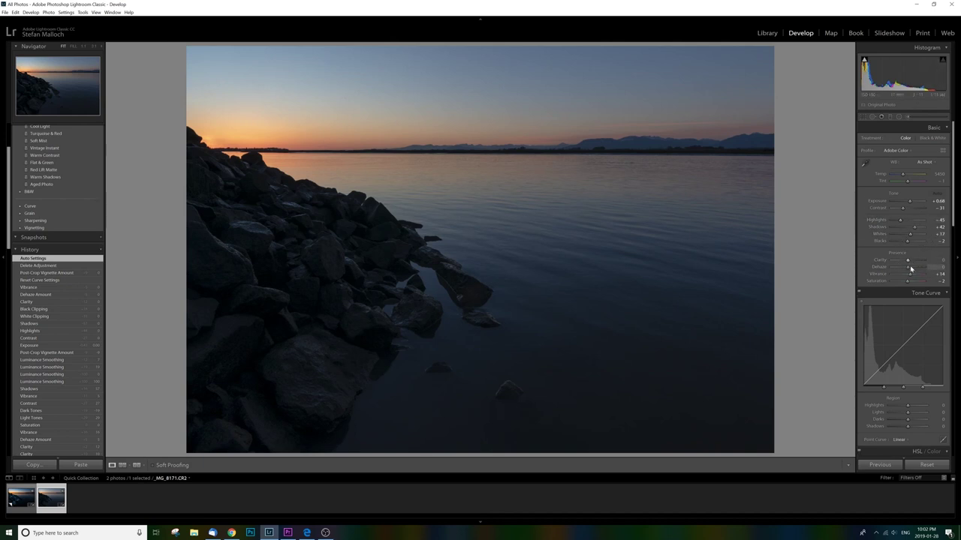
- Raise tone-curve Lights to +19, Shadows to +63, Vibrance to +33, and set Contrast to -19
left_click_drag(914, 336, 890, 362)
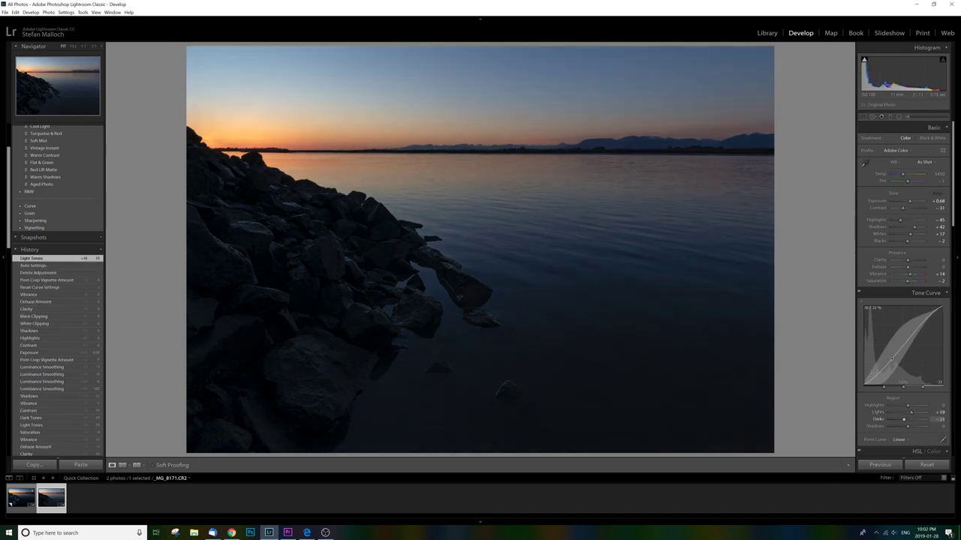
left_click_drag(914, 228, 919, 231)
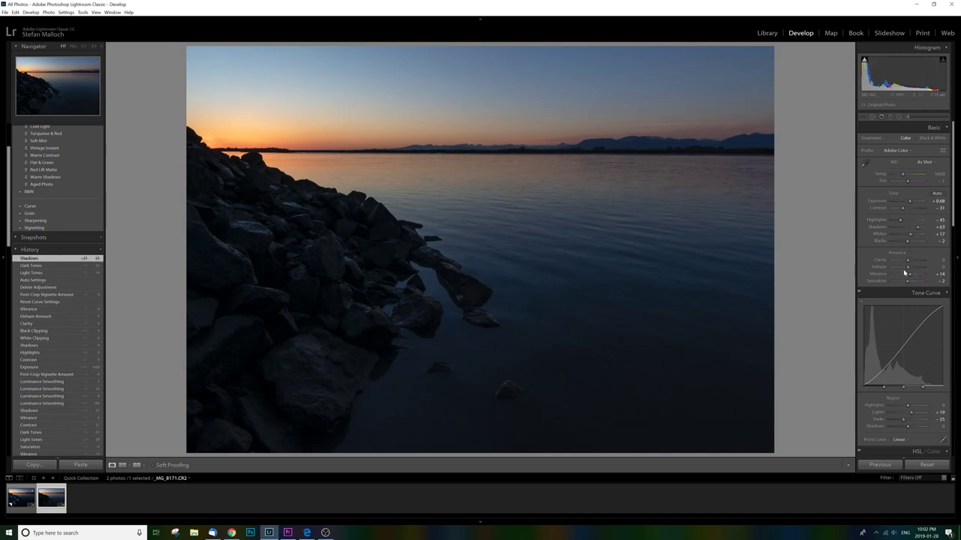
left_click_drag(913, 275, 913, 276)
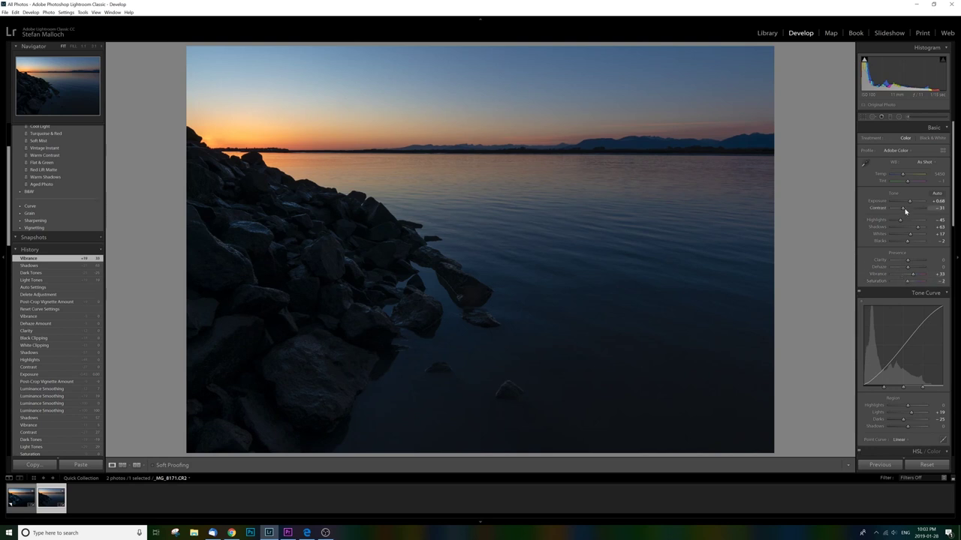
left_click_drag(905, 212, 908, 211)
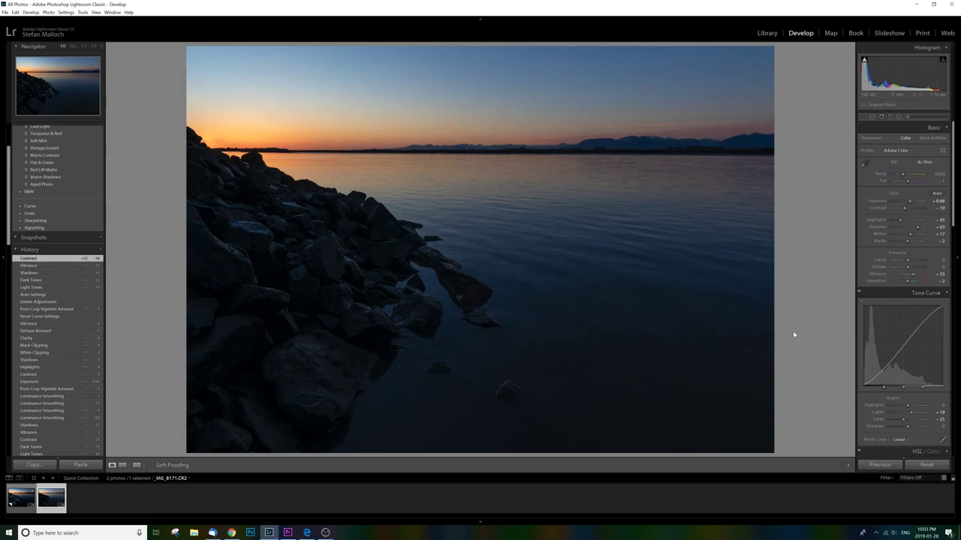